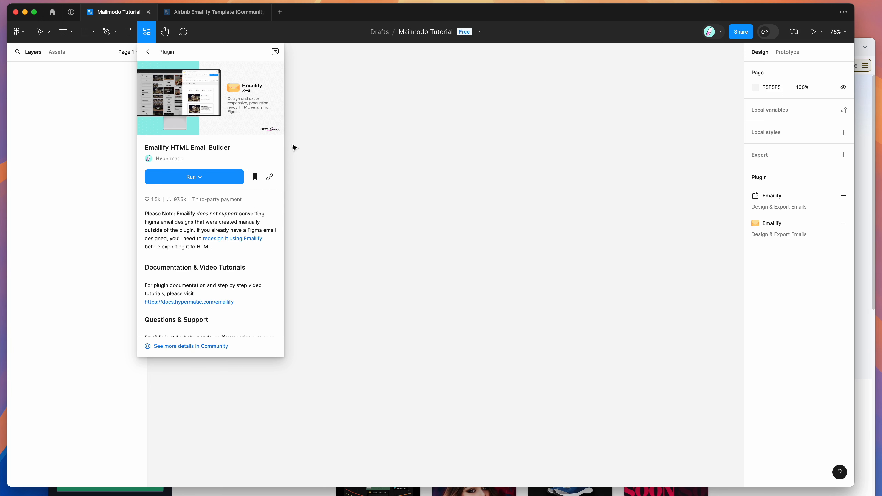
- Launch the Emailify HTML Email Builder from the saved plugins
left_click(298, 106)
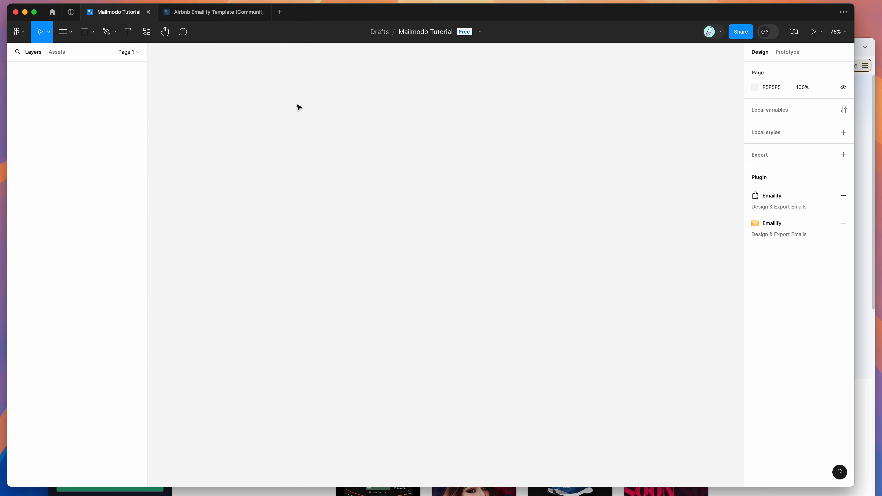
right_click(267, 97)
mouse_move(298, 176)
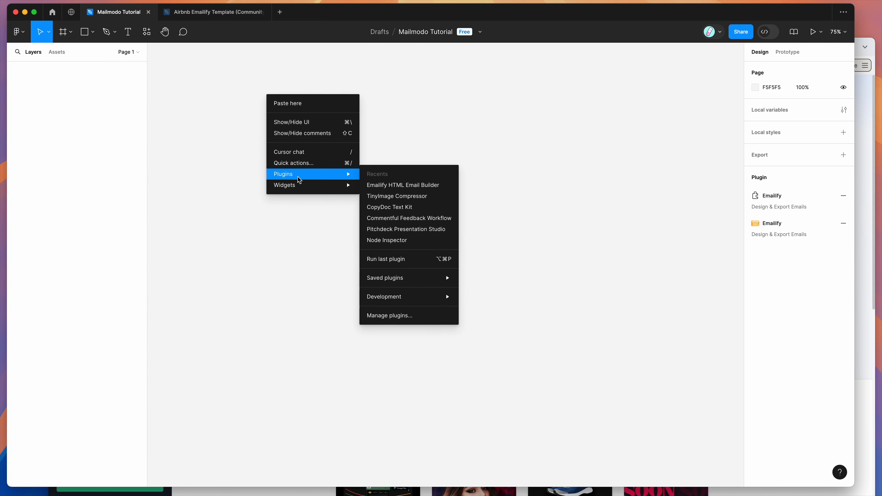
mouse_move(386, 275)
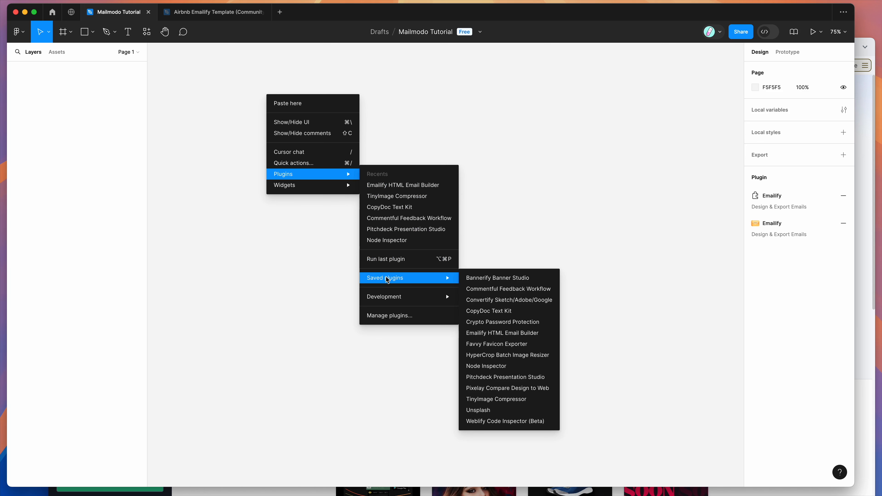
left_click(497, 334)
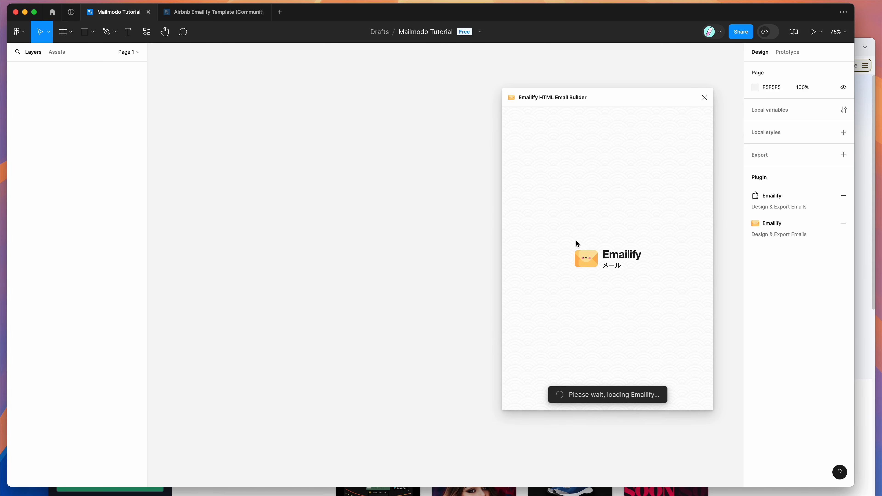
left_click(570, 290)
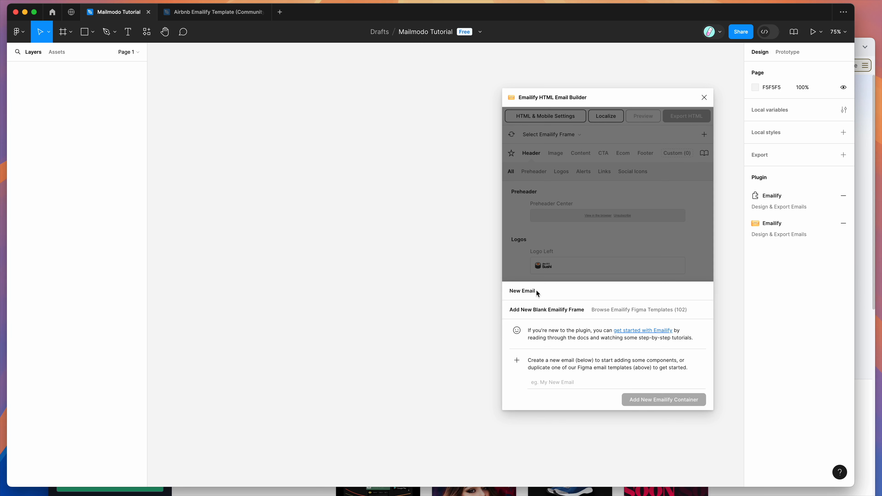
- Create a new blank Emailify container named "Template Example"
left_click(557, 380)
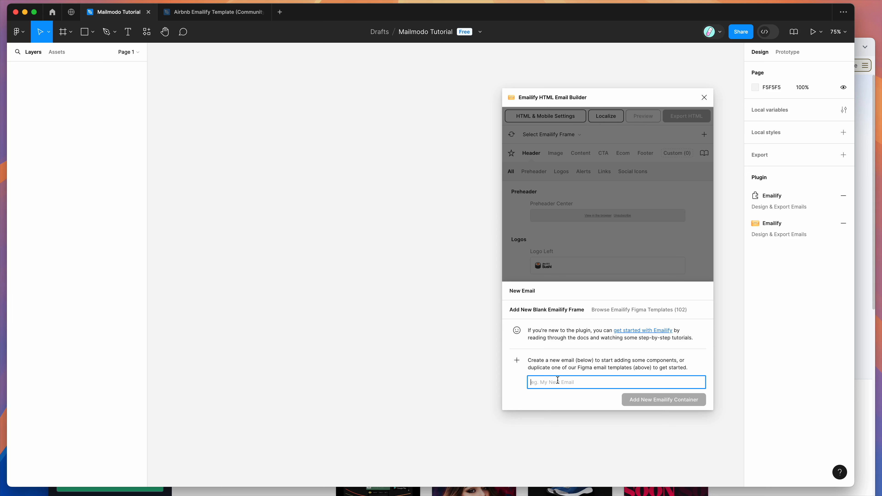
type("Template Example")
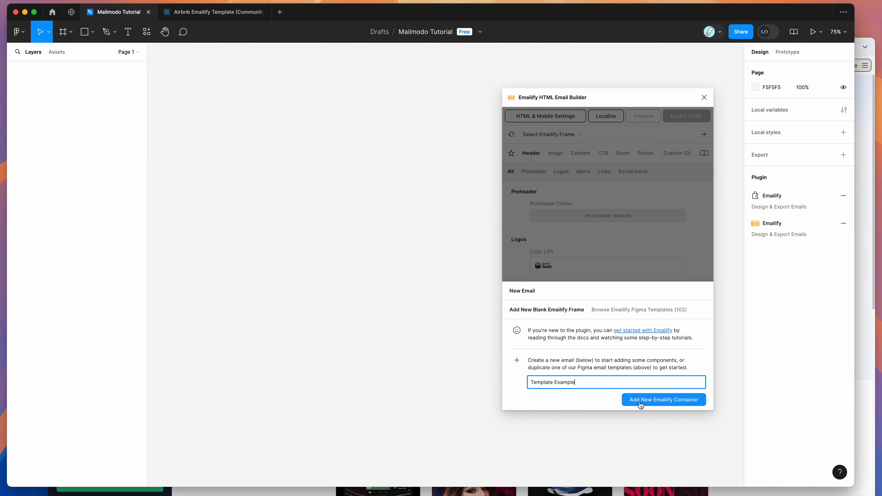
left_click(639, 400)
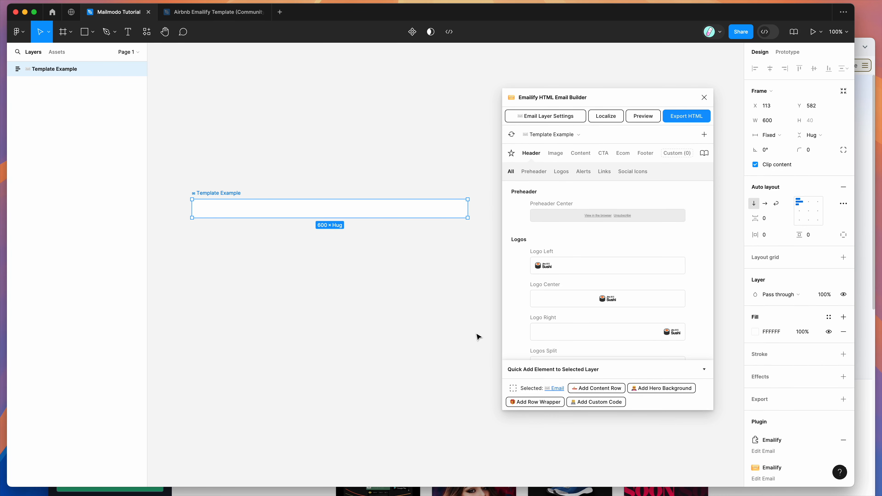
- Add the Logo Center header component to the Template Example email
scroll(552, 274, "down", 1)
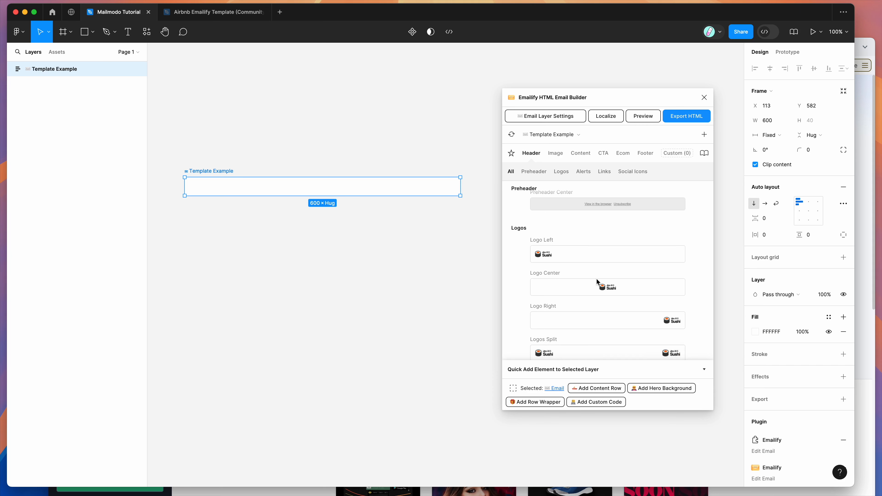
left_click(607, 287)
scroll(583, 244, "down", 1)
scroll(582, 243, "up", 2)
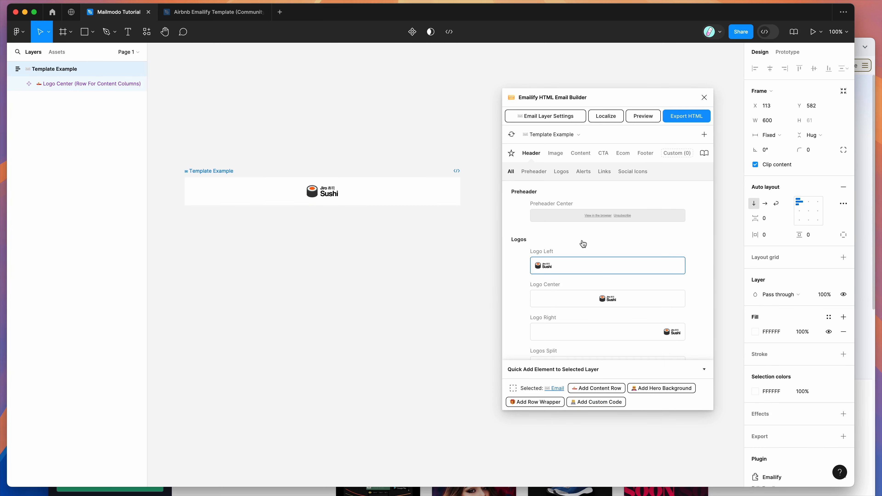
- Add the Call To Action Hero component below the logo row
left_click(603, 153)
scroll(598, 237, "down", 3)
left_click(598, 238)
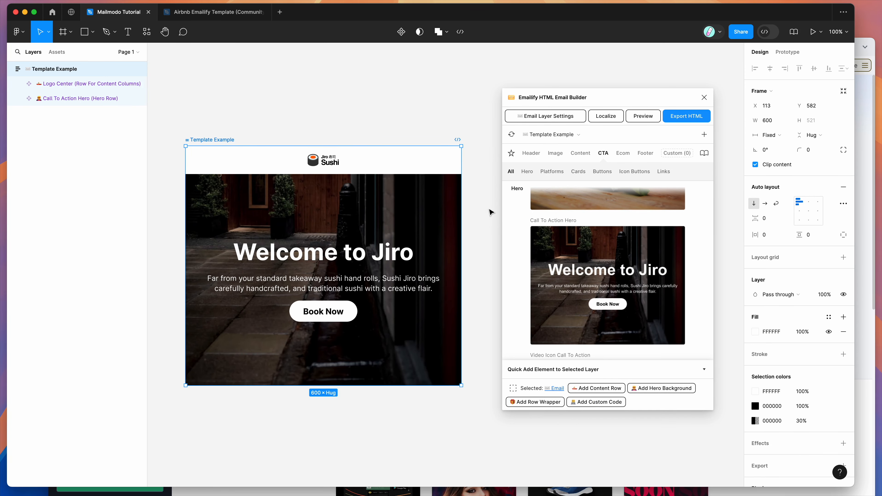
- Add the Heading With Paragraph text component below the hero
scroll(511, 232, "down", 2)
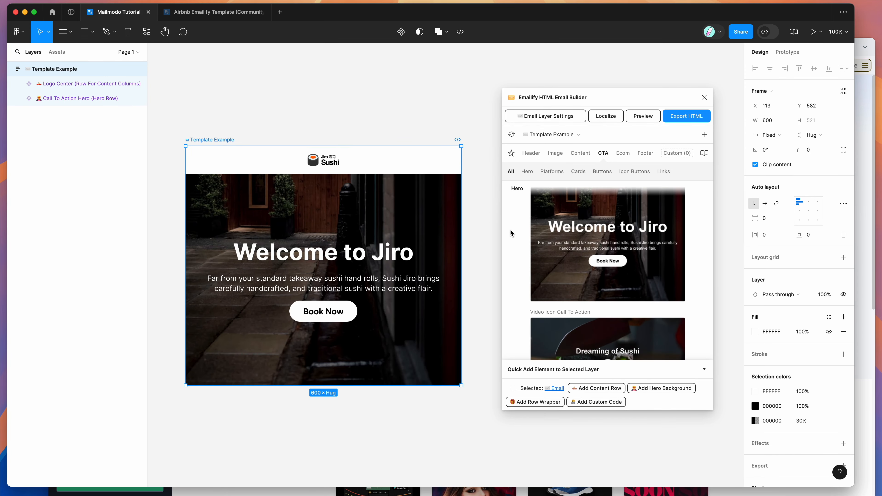
left_click(580, 153)
scroll(588, 230, "down", 1)
left_click(591, 255)
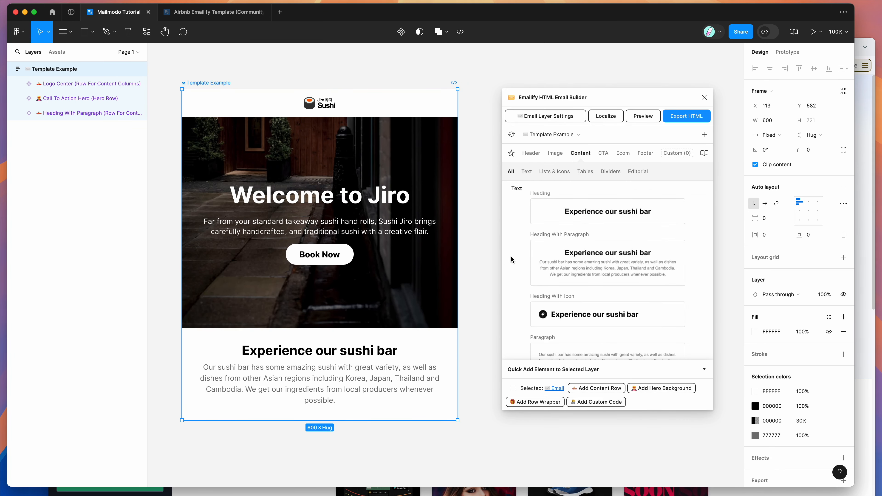
- Add the Footer Split component from the footer logo designs to the end of the email
scroll(515, 260, "down", 6)
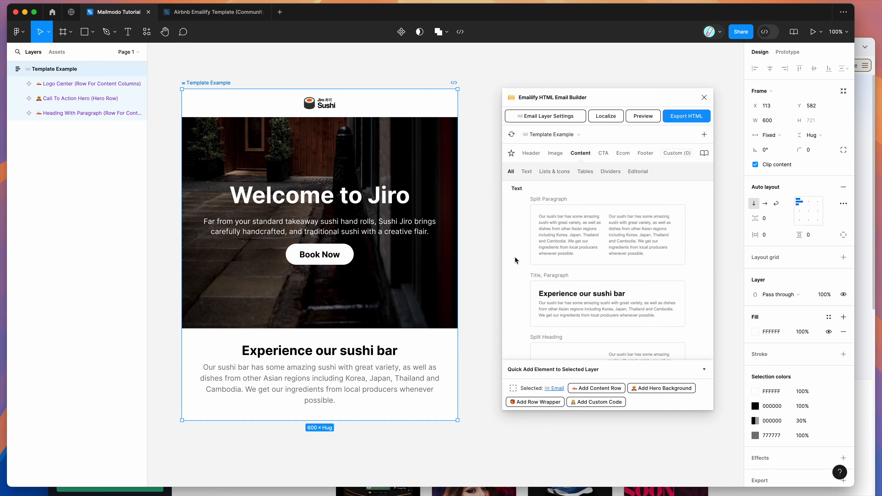
scroll(515, 259, "down", 1)
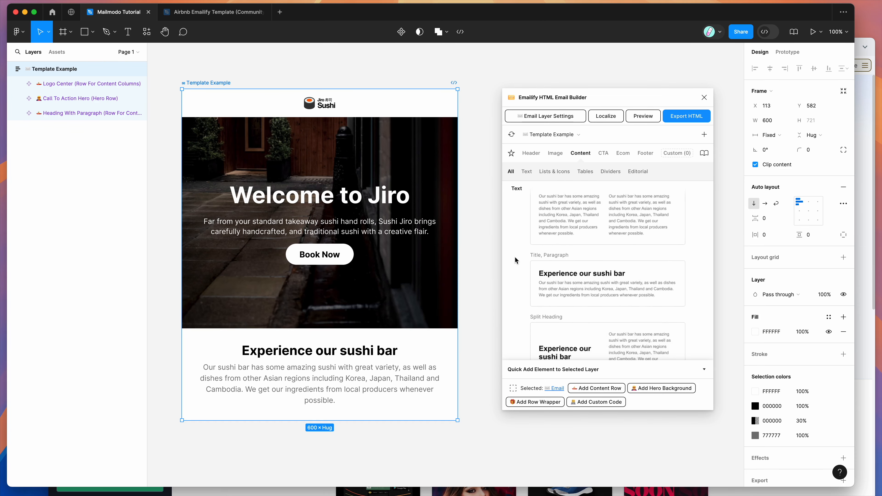
left_click(645, 153)
scroll(622, 239, "down", 5)
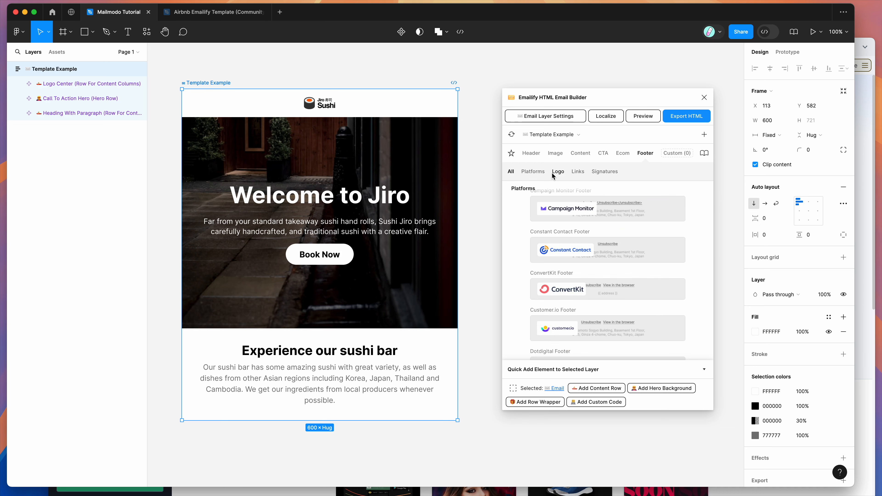
left_click(533, 171)
left_click(557, 171)
scroll(574, 225, "down", 3)
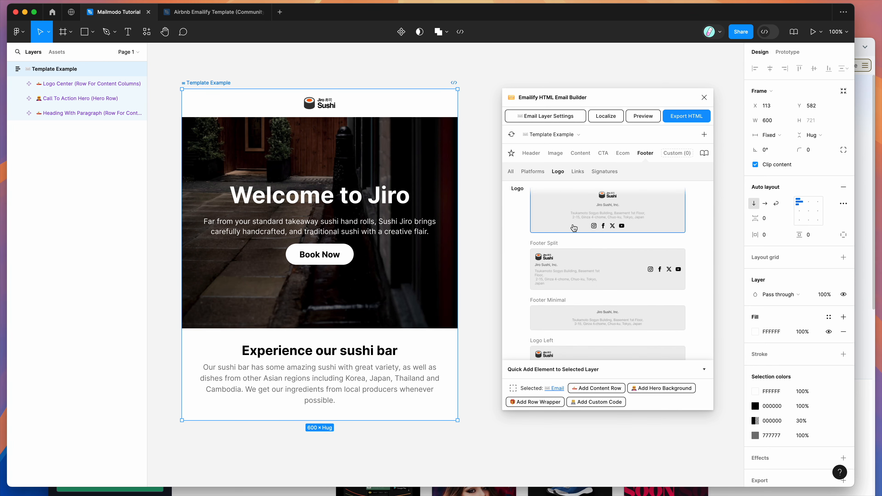
left_click(607, 274)
scroll(459, 273, "down", 2)
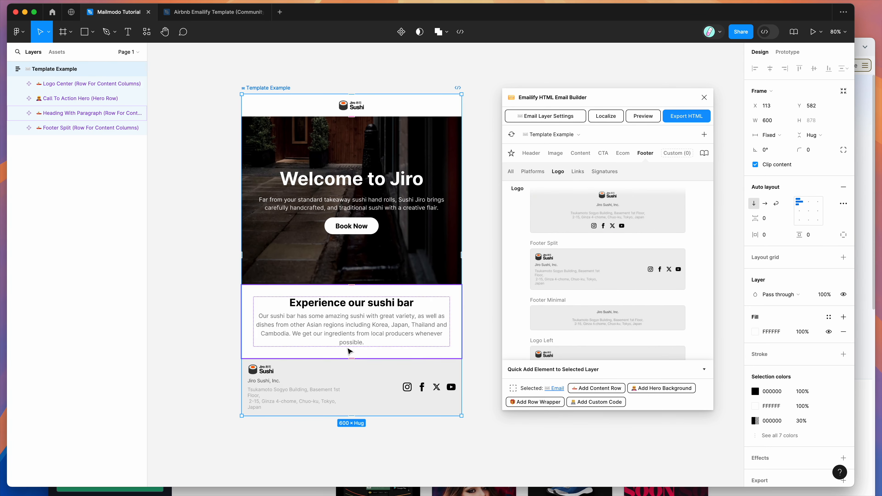
- Open the row layer settings of the "Experience our sushi bar" section
scroll(362, 327, "up", 1)
left_click(359, 331)
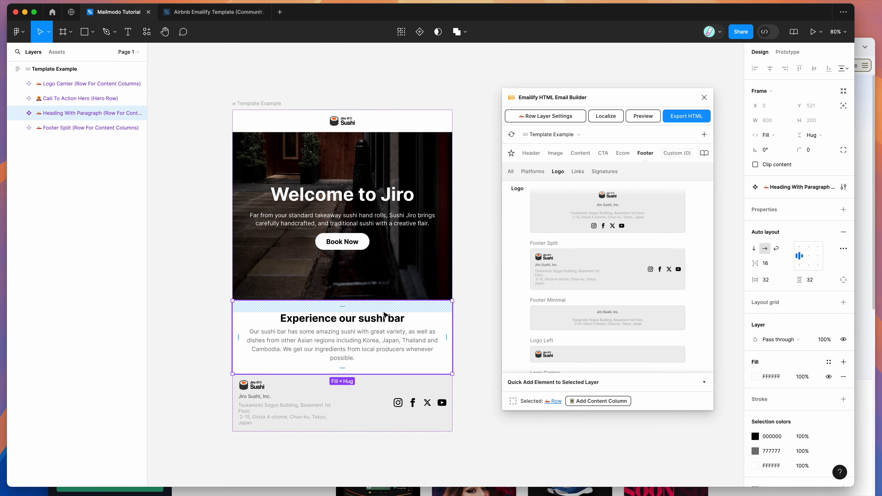
scroll(370, 325, "up", 1)
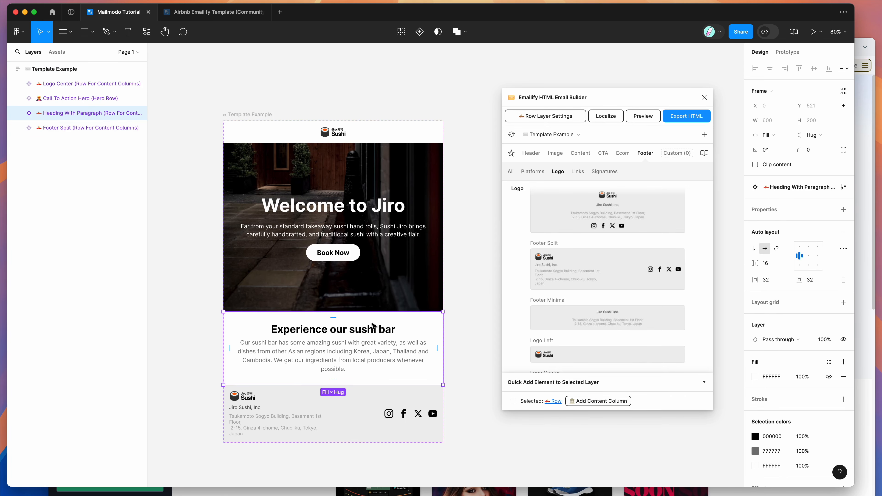
left_click(540, 117)
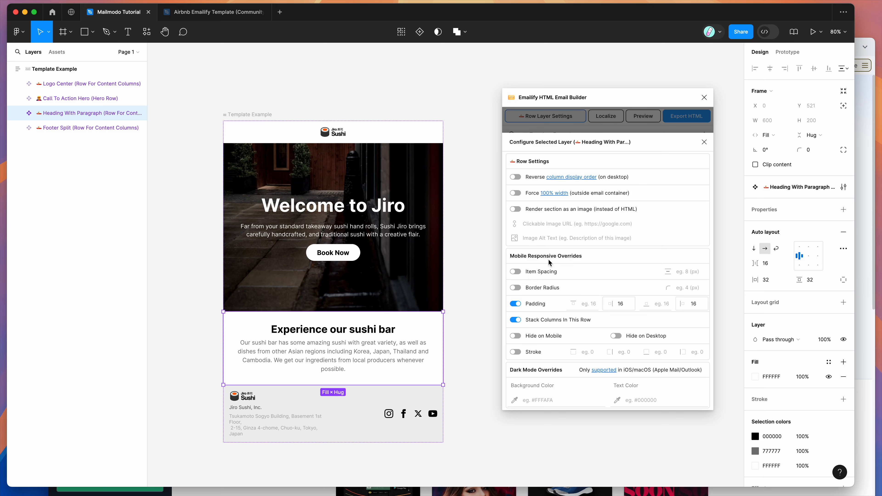
- Inspect the layer settings of the "Welcome to Jiro" text and of the hero row, and close the settings
double_click(341, 212)
key("Return")
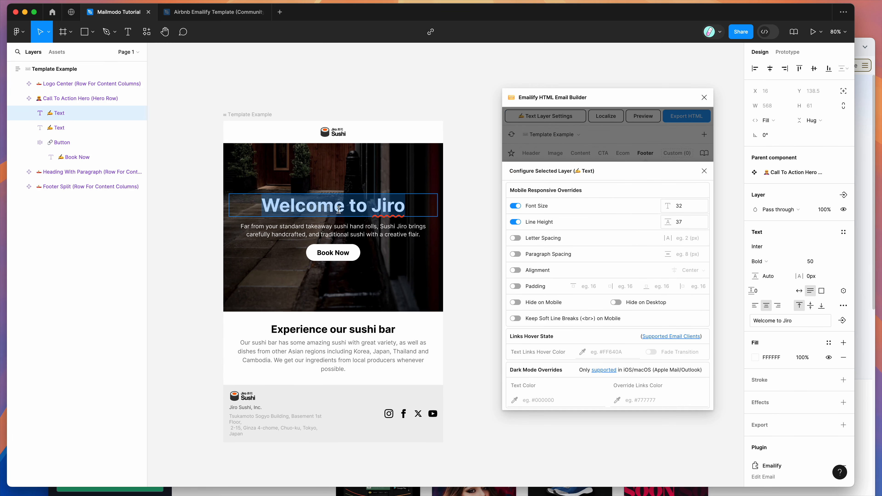
left_click(441, 245)
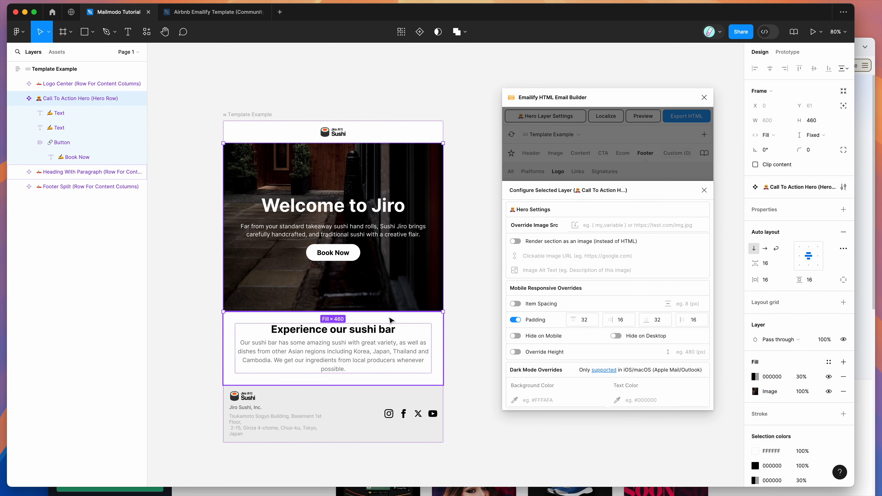
left_click(397, 334)
left_click(415, 287)
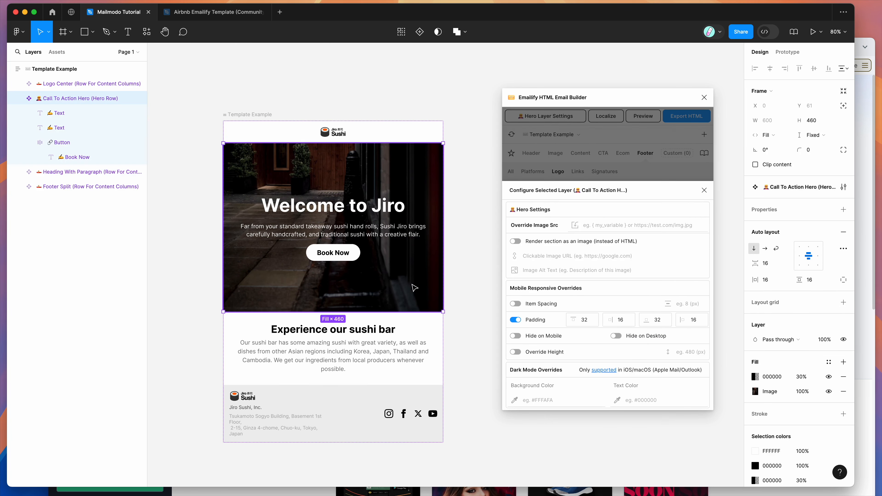
left_click(563, 129)
scroll(393, 228, "down", 1)
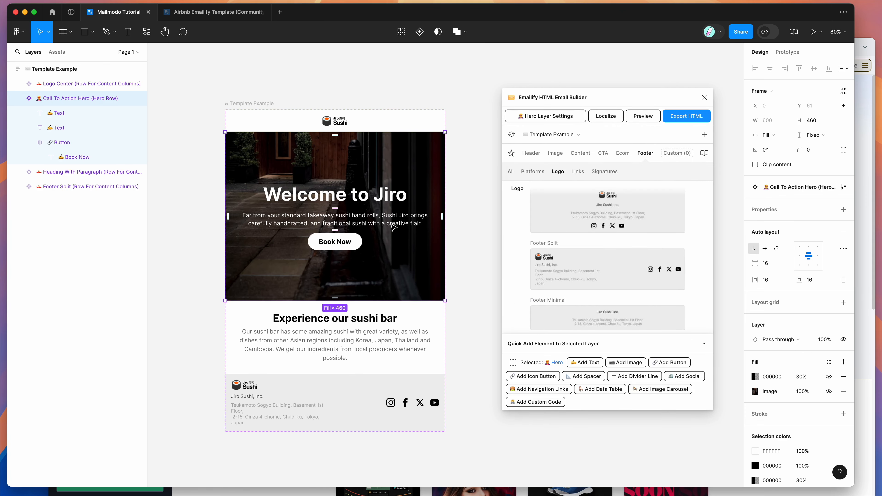
- Preview the email in the iPhone SE view and review its content from the hero down to the footer
scroll(394, 227, "right", 2)
left_click(640, 118)
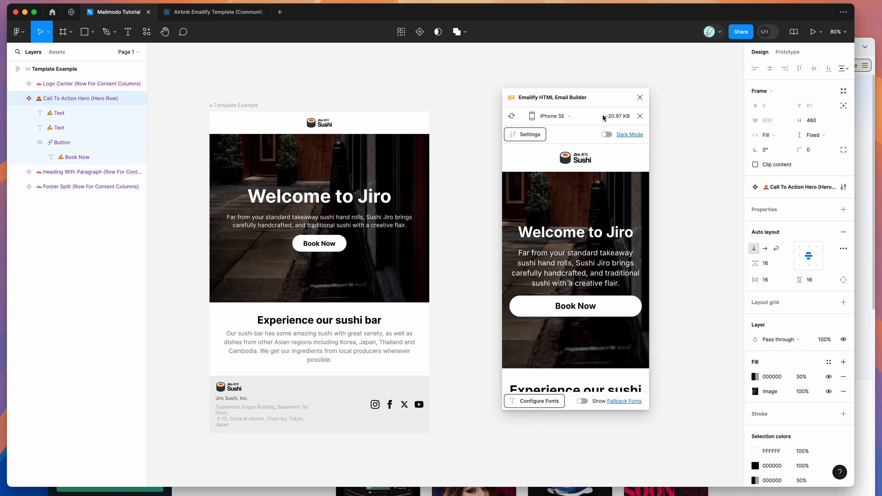
scroll(576, 226, "down", 3)
left_click_drag(533, 183, 594, 243)
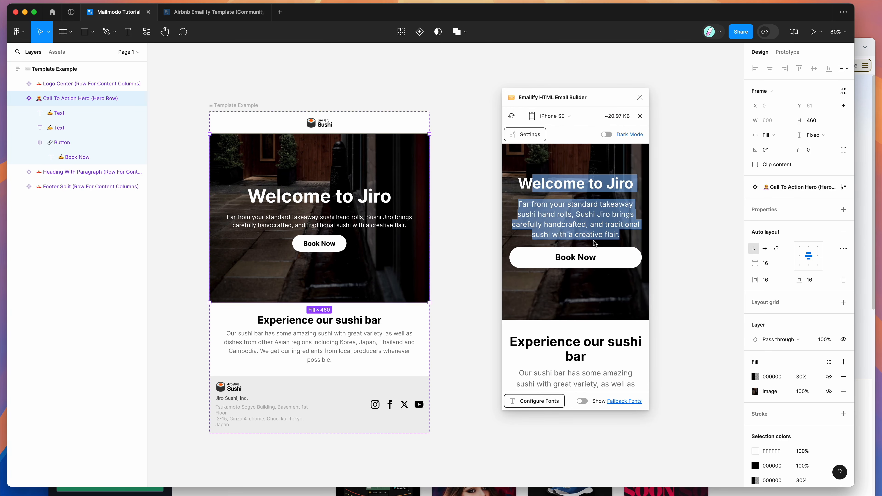
scroll(595, 243, "down", 4)
left_click_drag(600, 325, 591, 285)
scroll(539, 250, "down", 4)
left_click(524, 238)
scroll(576, 243, "up", 10)
- Switch the email preview to Desktop and review the layout from hero to footer
left_click(560, 122)
left_click(559, 143)
scroll(581, 229, "down", 3)
left_click_drag(580, 173, 711, 239)
left_click(712, 239)
scroll(708, 240, "down", 5)
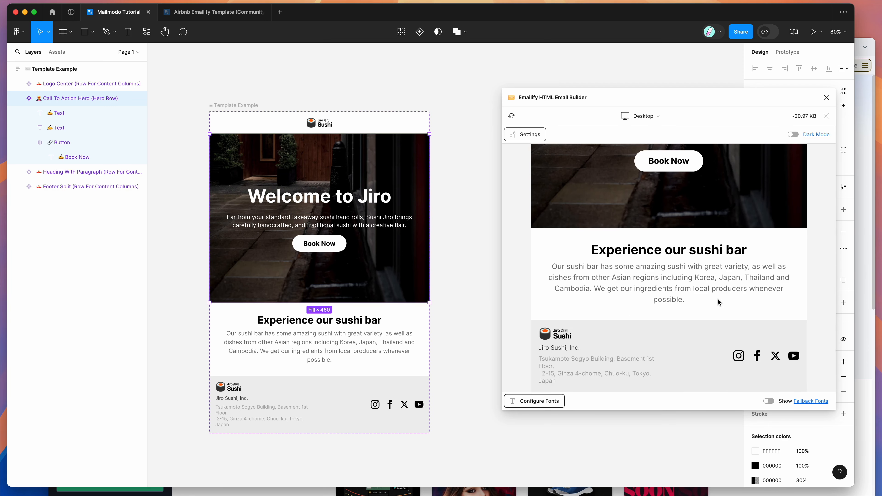
left_click_drag(717, 301, 612, 261)
left_click(607, 252)
scroll(607, 252, "up", 5)
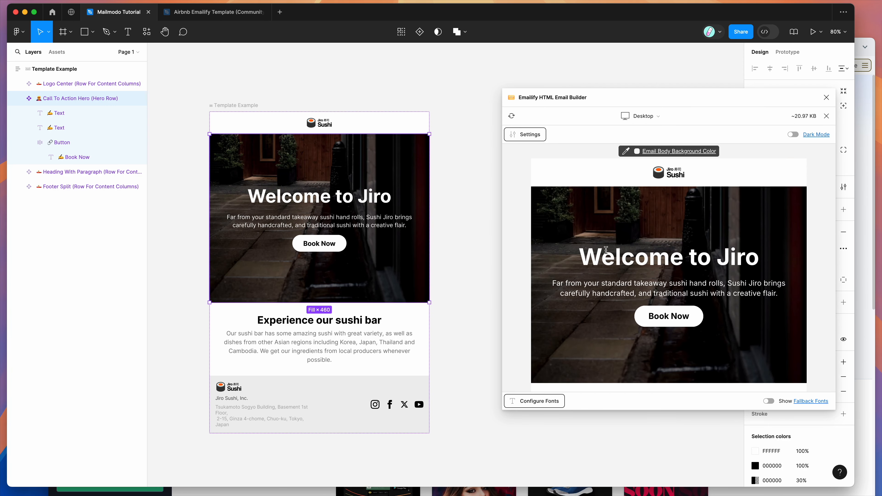
left_click_drag(575, 259, 765, 296)
left_click(689, 225)
- Move the Emailify window closer to the email frame and exit the preview with the hero deselected
left_click_drag(673, 91, 628, 97)
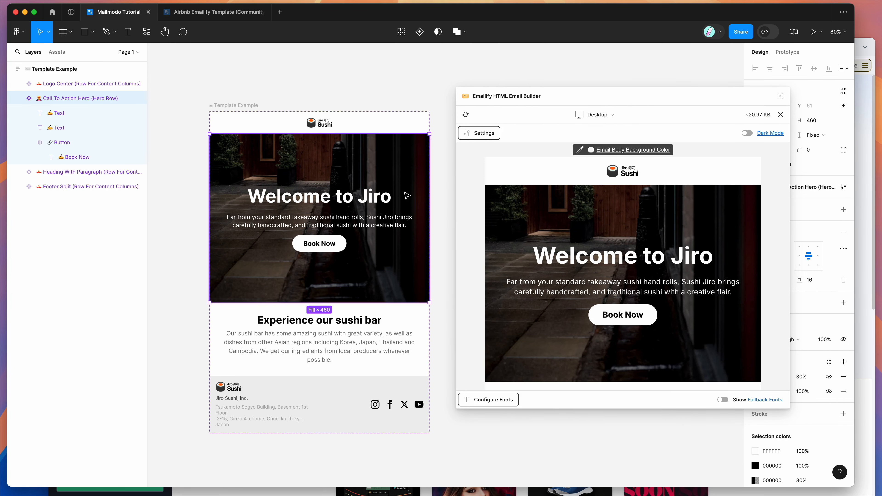
scroll(407, 196, "right", 1)
scroll(407, 195, "right", 1)
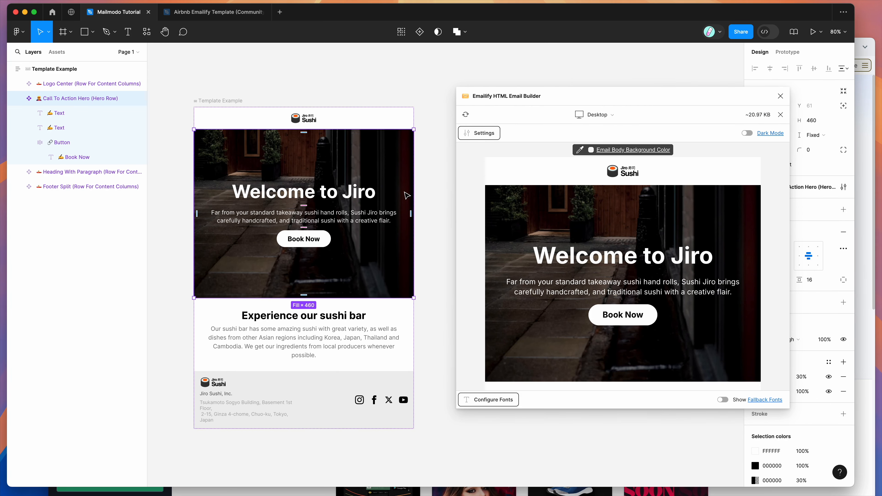
left_click(430, 196)
left_click(780, 114)
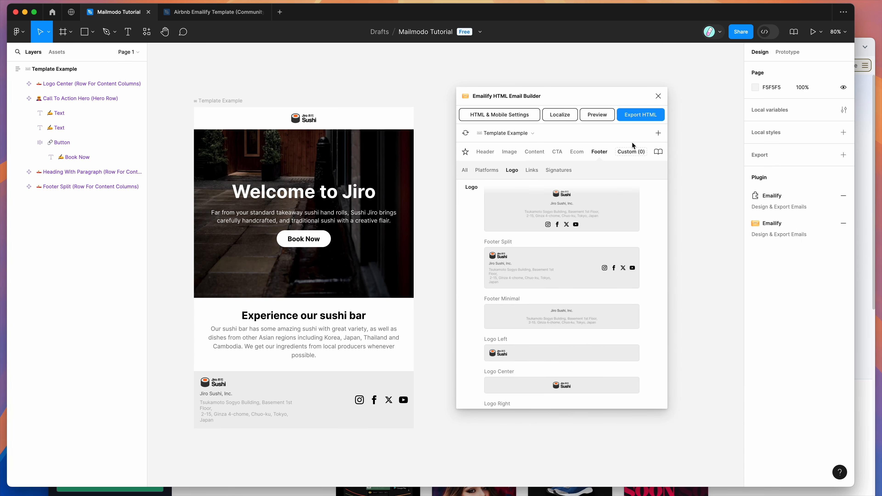
- Browse the Emailify Figma templates offered for a new email and glance at the open Airbnb template file
left_click(658, 133)
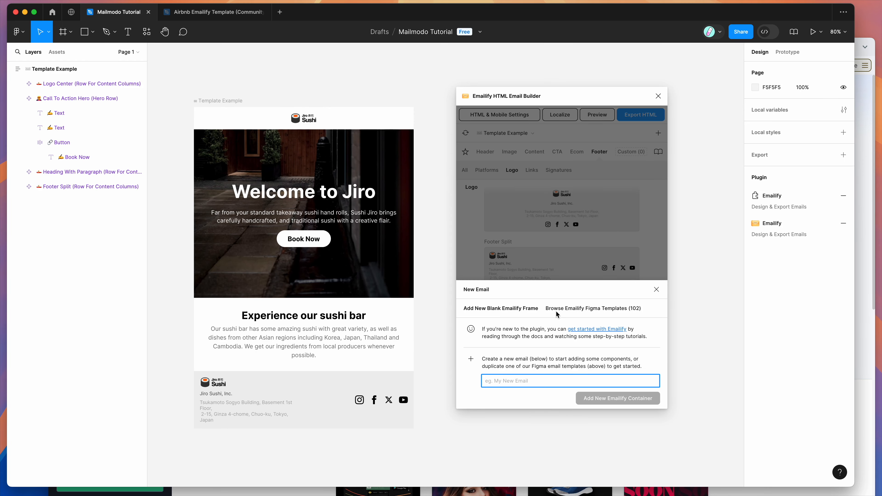
left_click(573, 309)
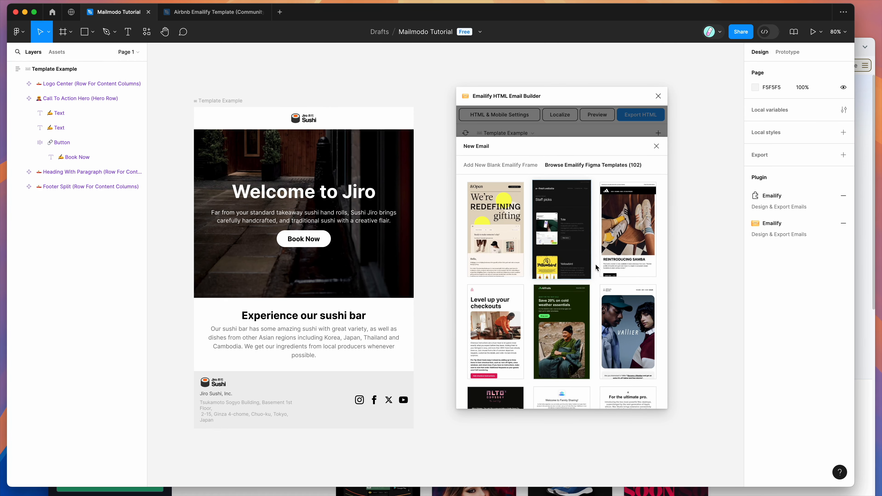
scroll(596, 264, "down", 10)
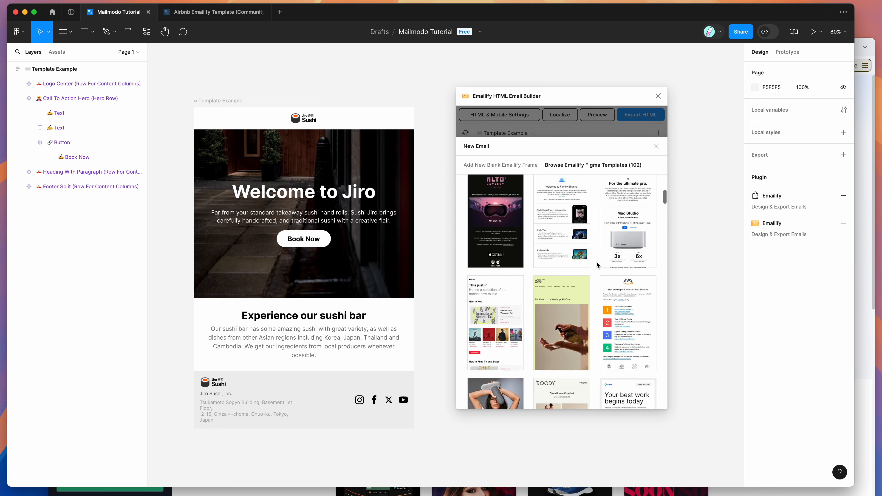
scroll(596, 264, "down", 15)
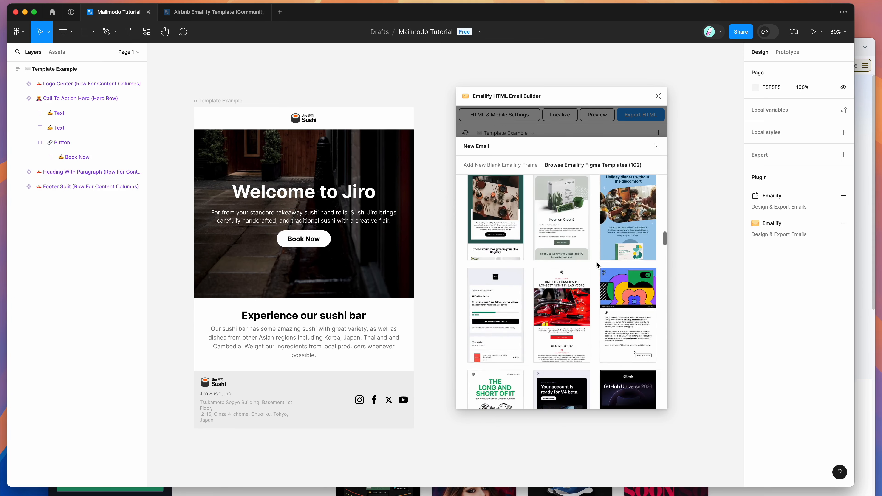
scroll(596, 265, "down", 8)
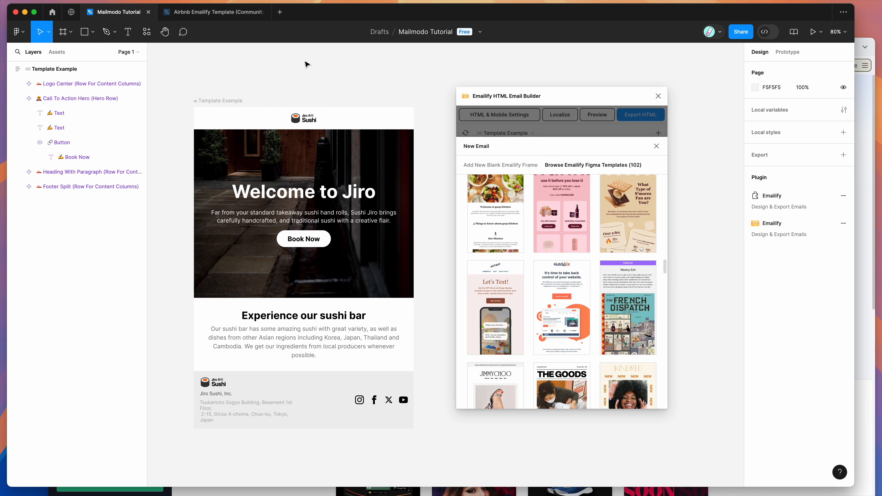
left_click(207, 11)
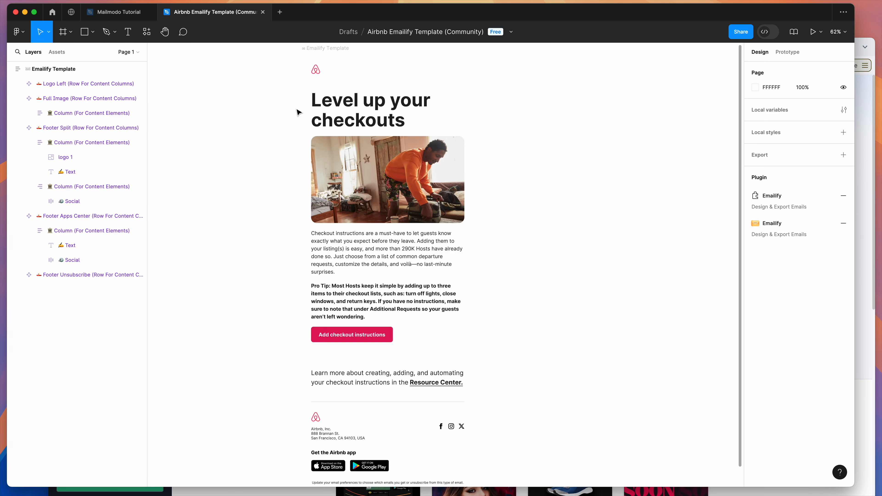
left_click(119, 12)
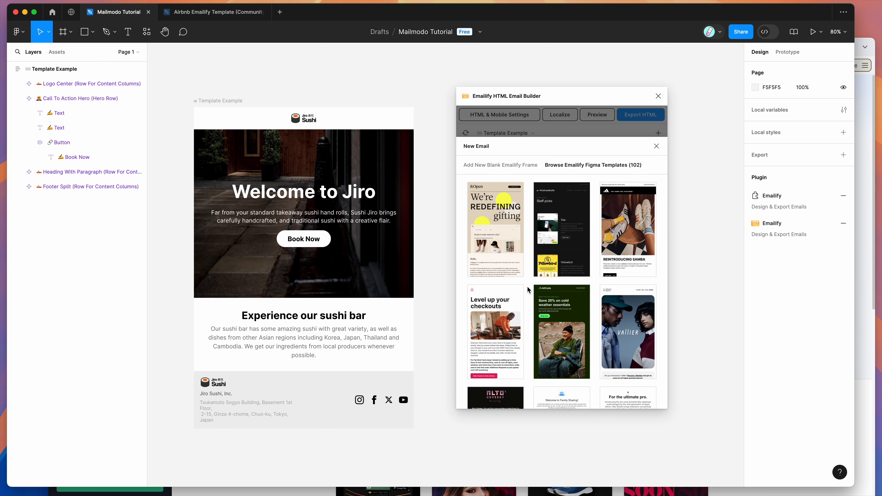
- Inspect the content column and logo row of the Airbnb template, and close the template browser back in the Mailmodo Tutorial file
left_click(242, 14)
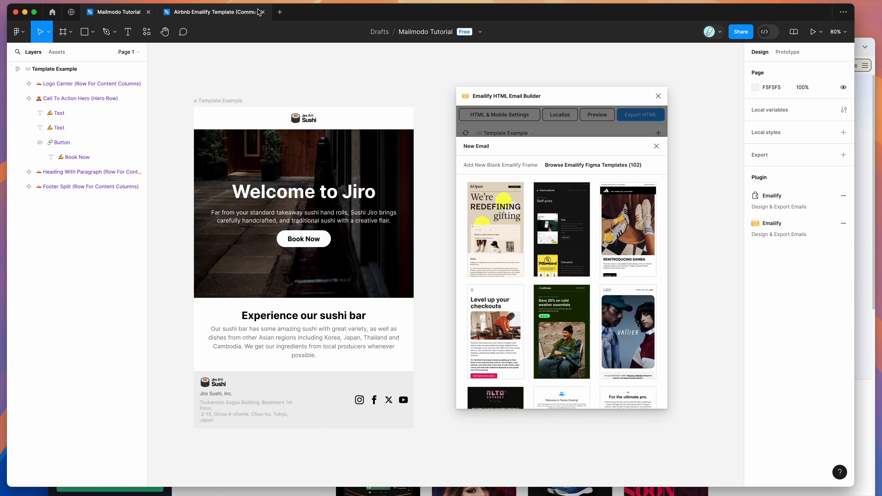
scroll(259, 109, "down", 1)
left_click(315, 108)
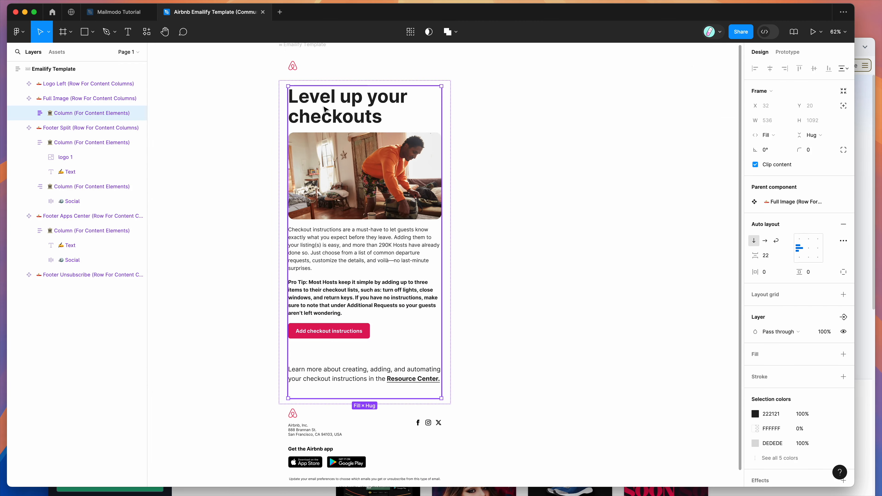
double_click(315, 107)
left_click(292, 67)
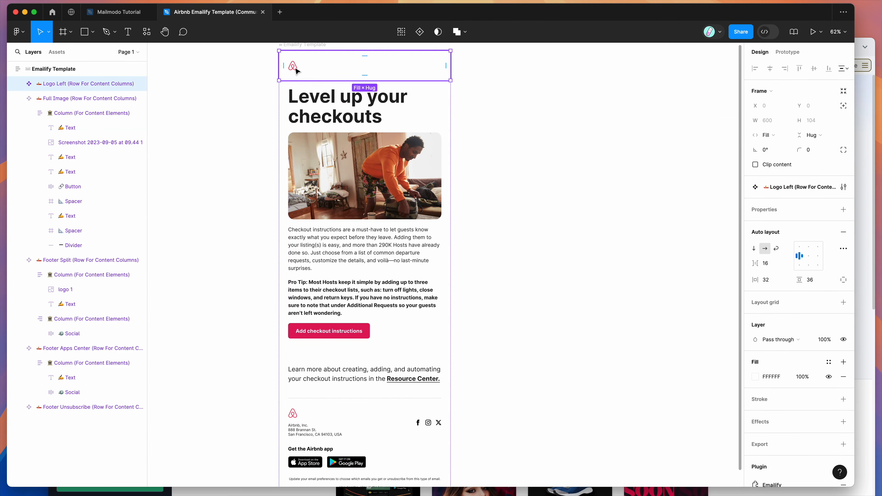
scroll(335, 243, "down", 5, "ctrl")
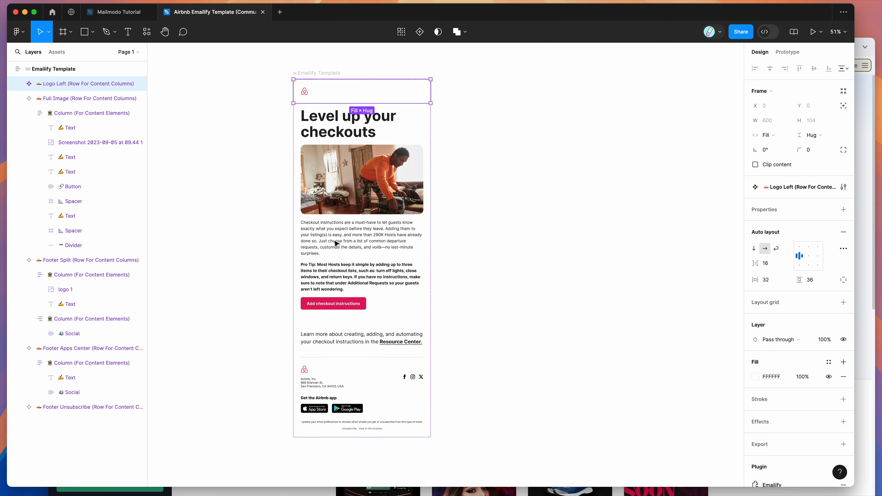
left_click(265, 217)
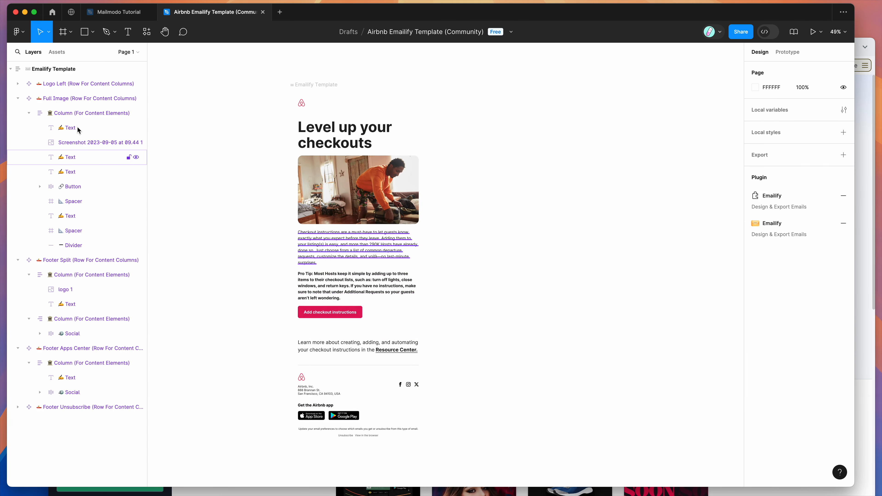
left_click(119, 11)
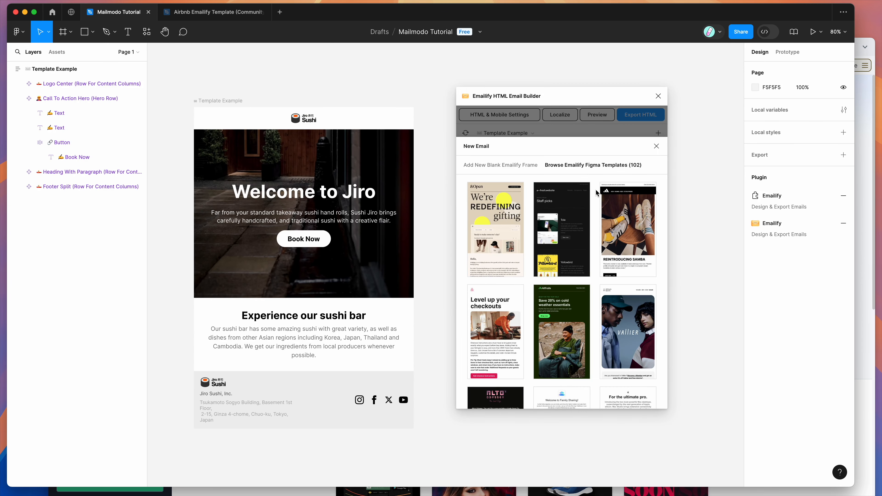
left_click(656, 146)
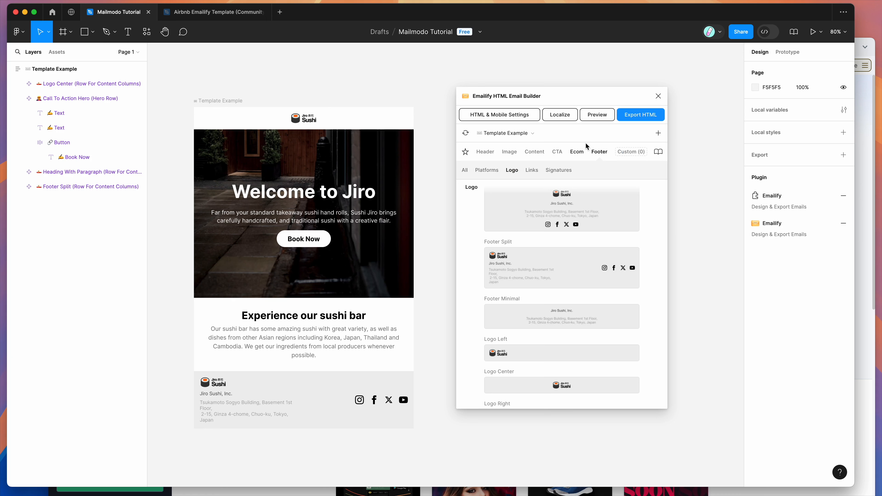
- Start the HTML export of the Template Example email and choose Mailmodo as the export platform
left_click(637, 118)
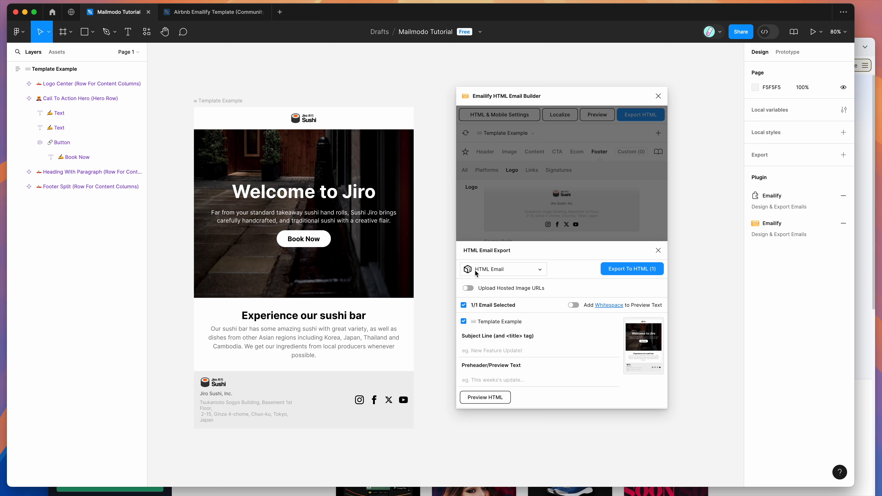
left_click(489, 269)
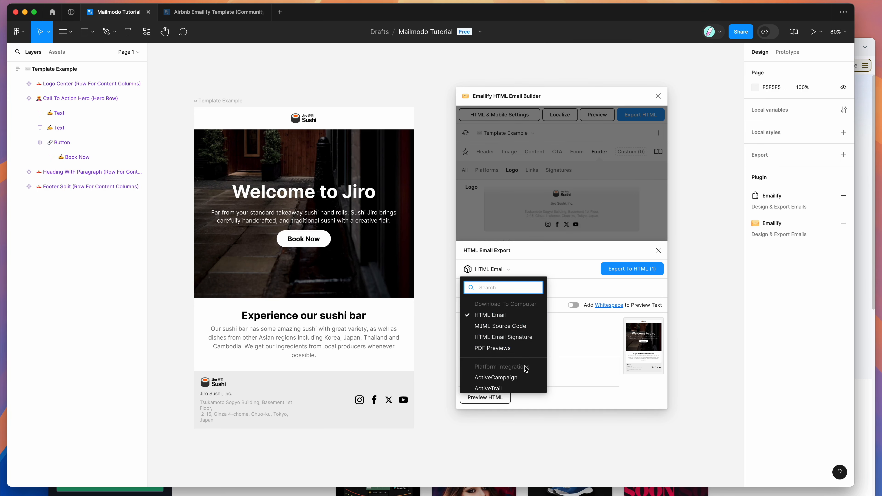
scroll(506, 369, "down", 10)
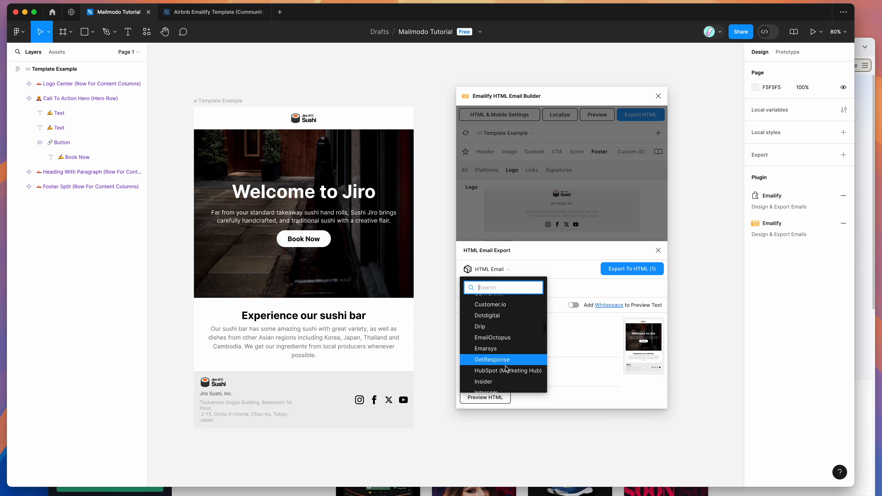
scroll(506, 368, "down", 3)
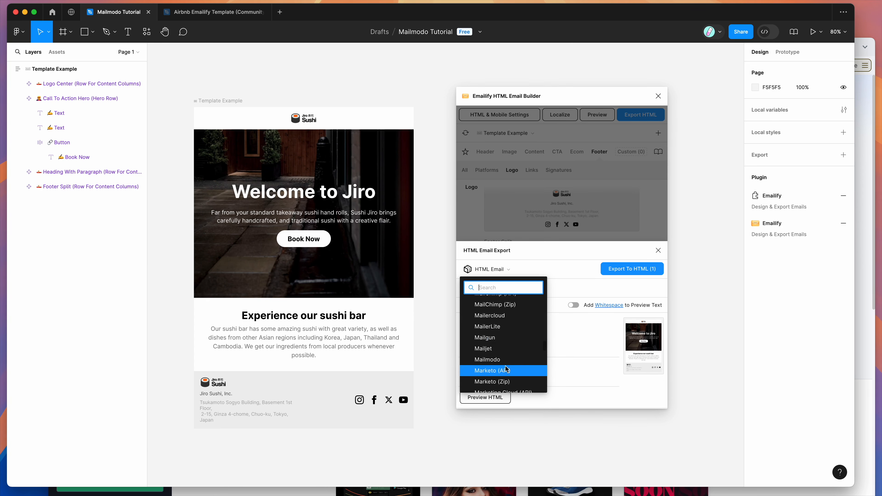
left_click(489, 360)
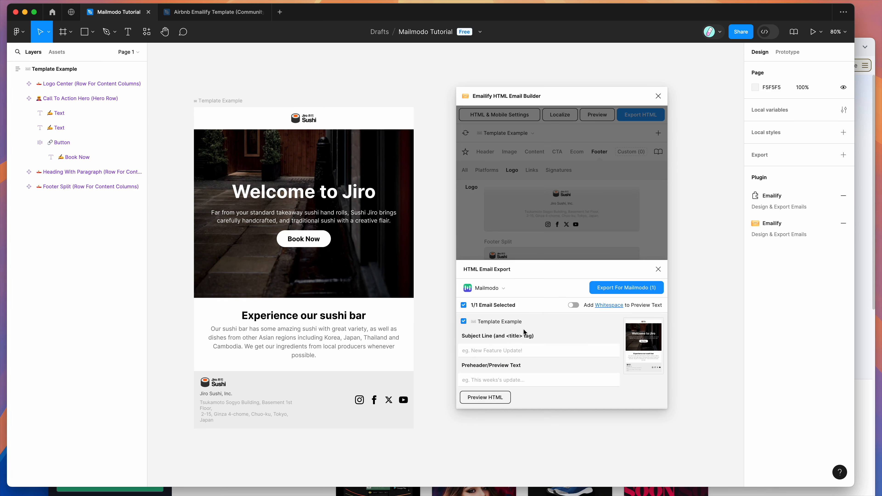
- Enter "Subject line here" as the email's subject line and "Preview text will go here" as its preview text
left_click(516, 351)
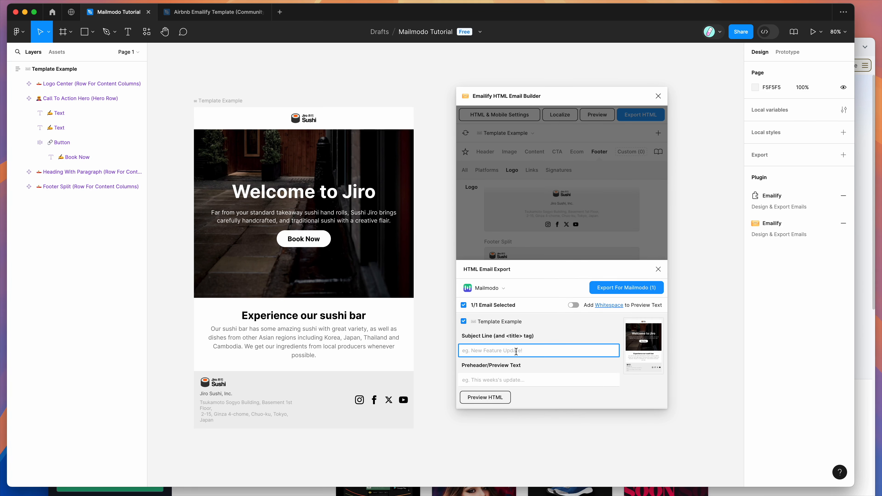
type("Subject line here")
left_click(510, 376)
type("Preview text will go here")
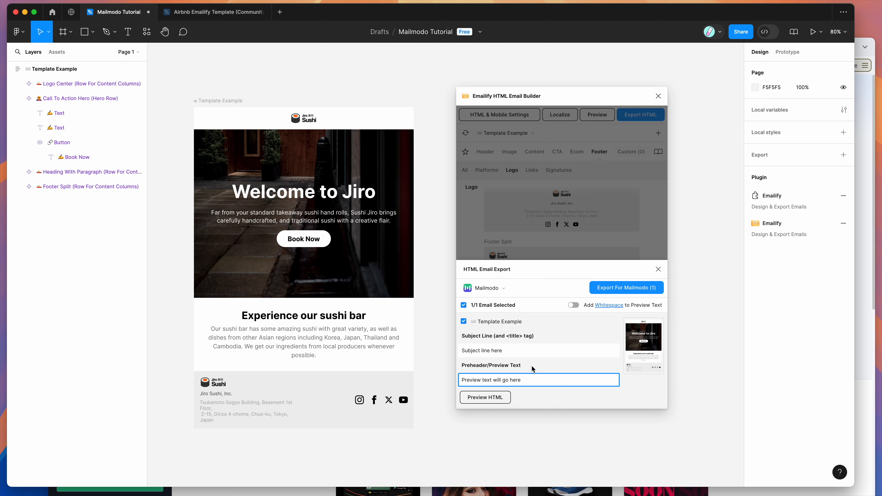
left_click_drag(530, 375, 430, 380)
left_click(520, 351)
left_click_drag(520, 350, 455, 351)
left_click(473, 351)
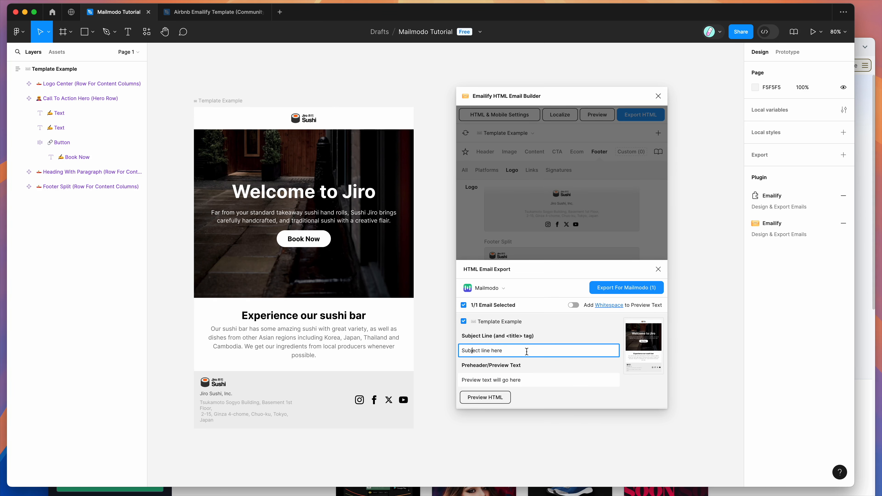
left_click(531, 377)
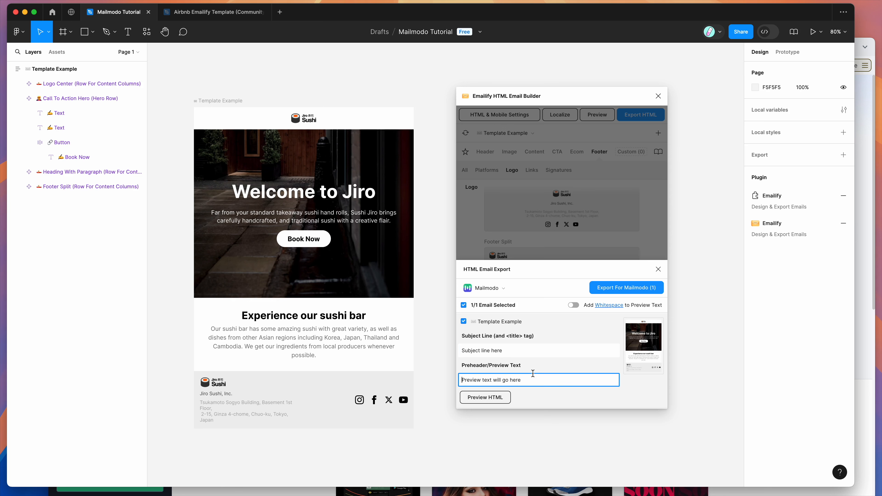
left_click(532, 346)
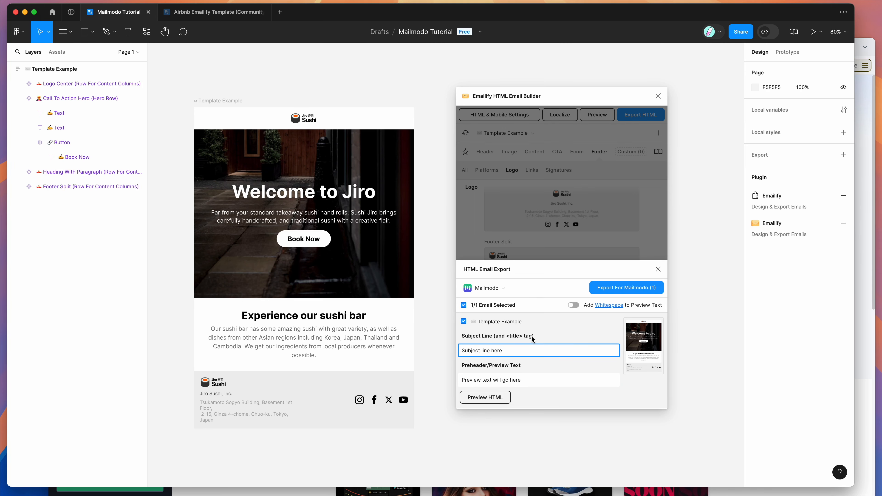
left_click(532, 378)
left_click_drag(532, 378, 434, 382)
left_click(469, 378)
left_click_drag(494, 380, 563, 380)
left_click(547, 380)
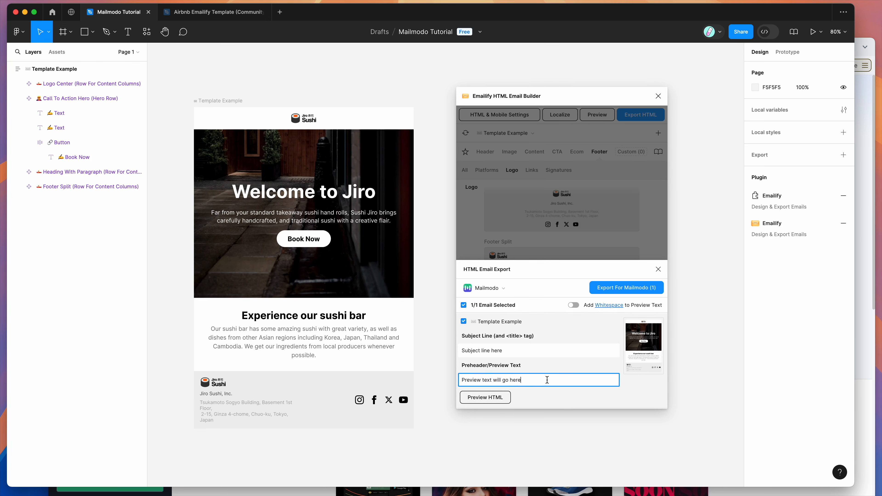
left_click(526, 351)
left_click_drag(539, 350, 425, 350)
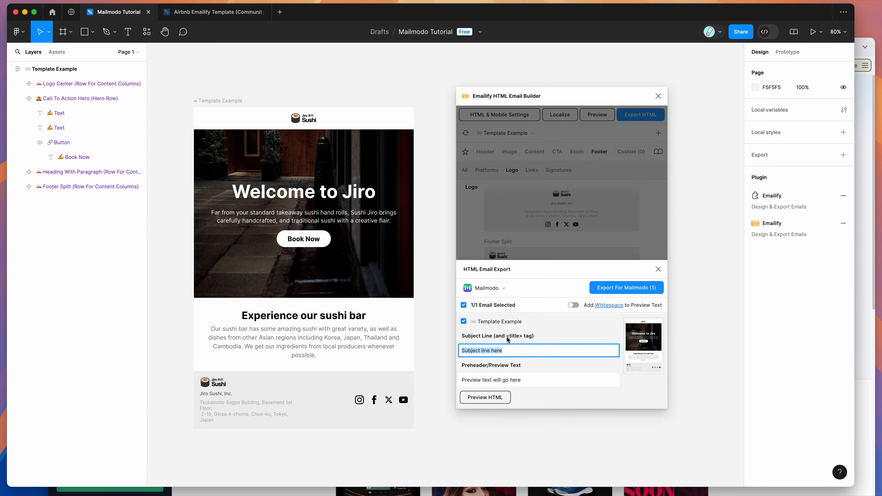
left_click(513, 348)
left_click_drag(523, 350, 430, 355)
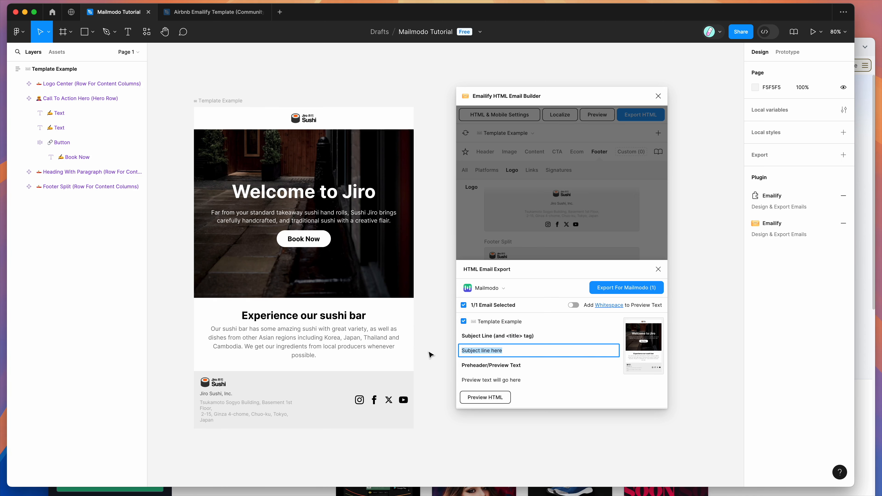
left_click(510, 353)
- Export the email for Mailmodo and save the zip file to the Desktop
left_click(617, 290)
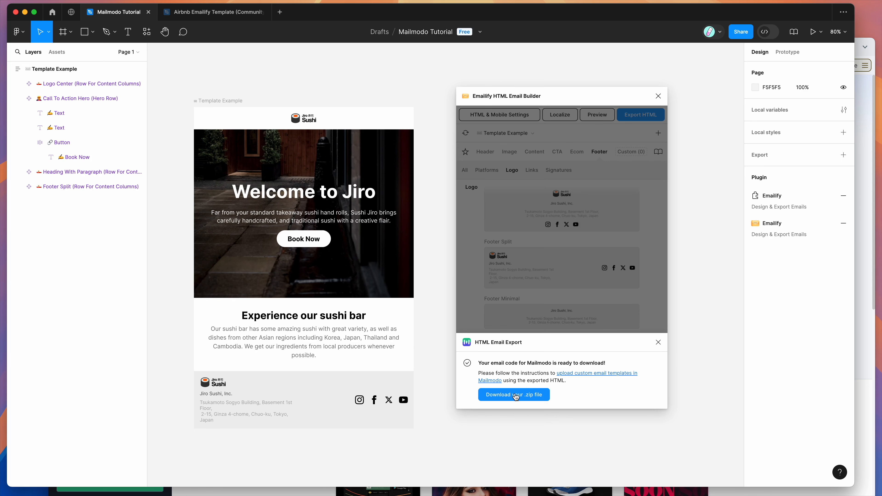
left_click(506, 397)
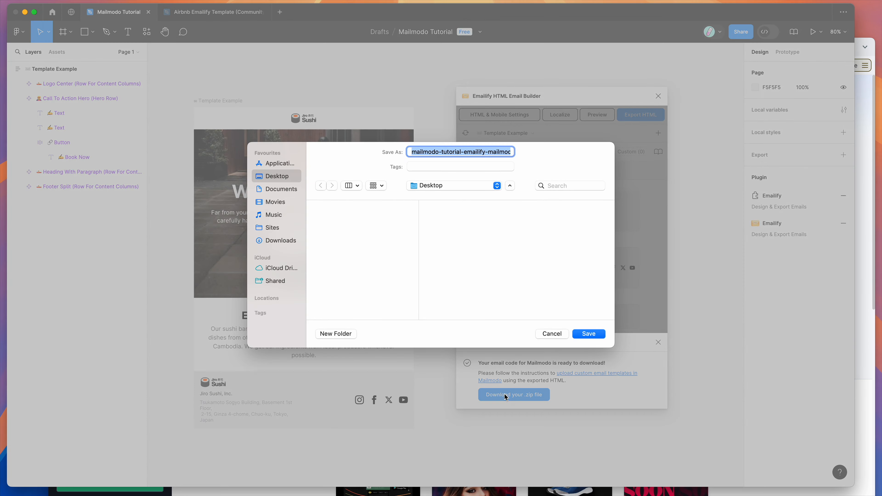
left_click(589, 333)
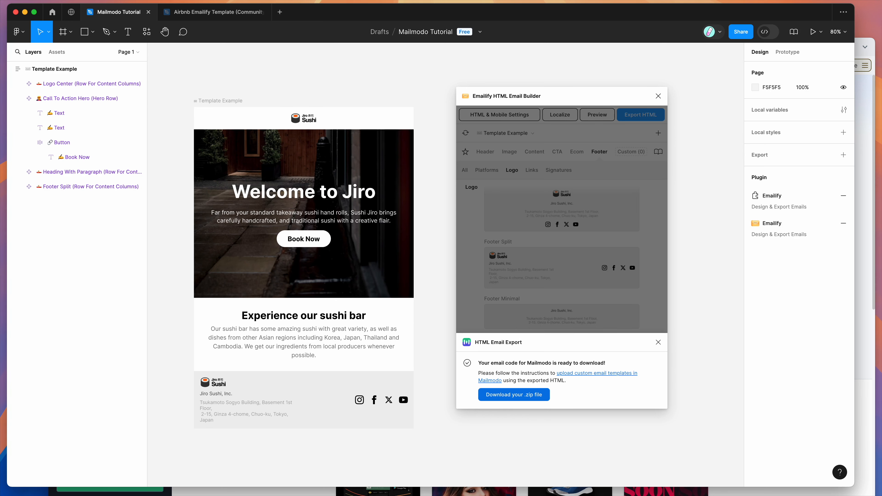
- Widen the Finder window, expand the exported Mailmodo folder and its template-example subfolder, and select index.html
left_click(659, 134)
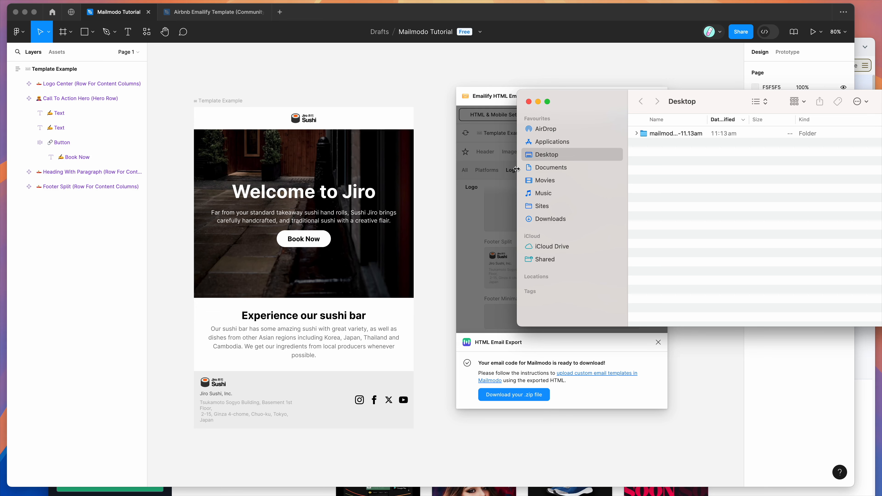
left_click_drag(517, 169, 381, 169)
left_click(527, 135)
left_click(502, 134)
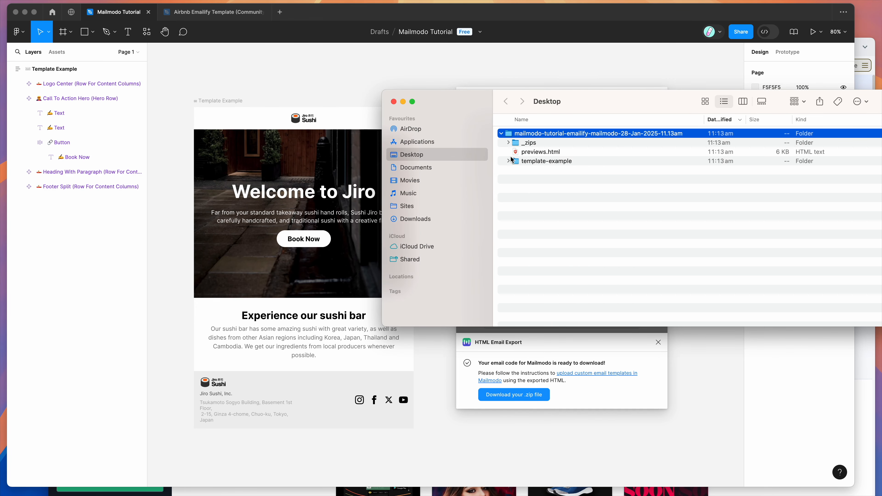
left_click(503, 162)
left_click(509, 162)
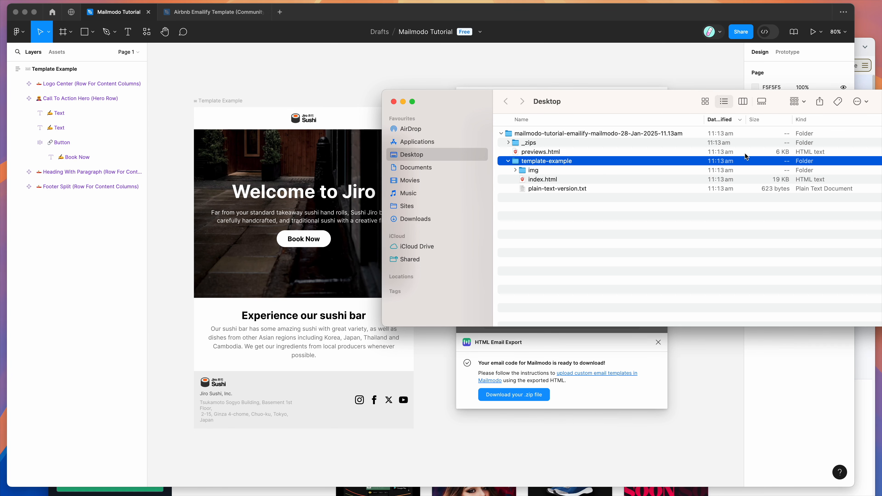
left_click(540, 180)
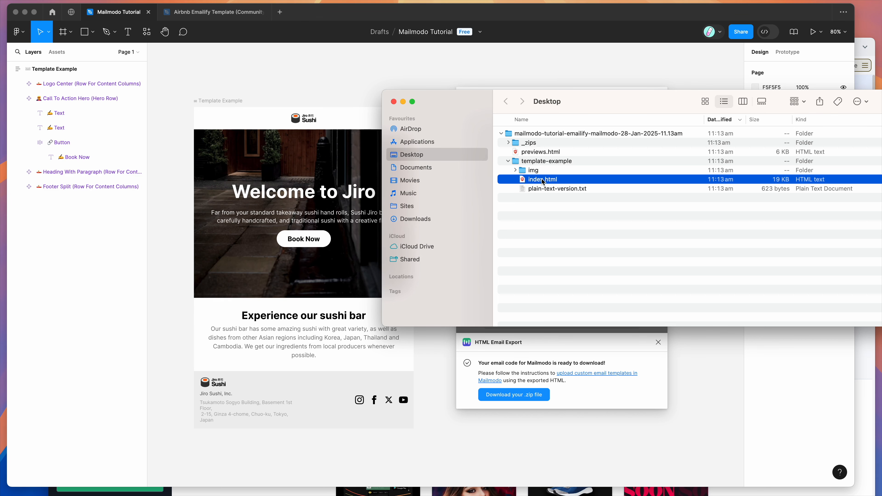
- Switch to Mailmodo in the browser and start a template upload from the Templates page
left_click(860, 351)
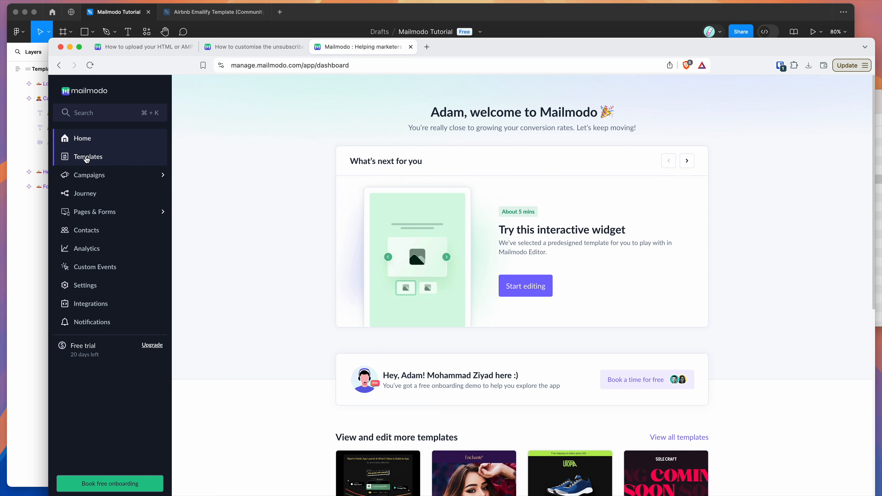
left_click(89, 159)
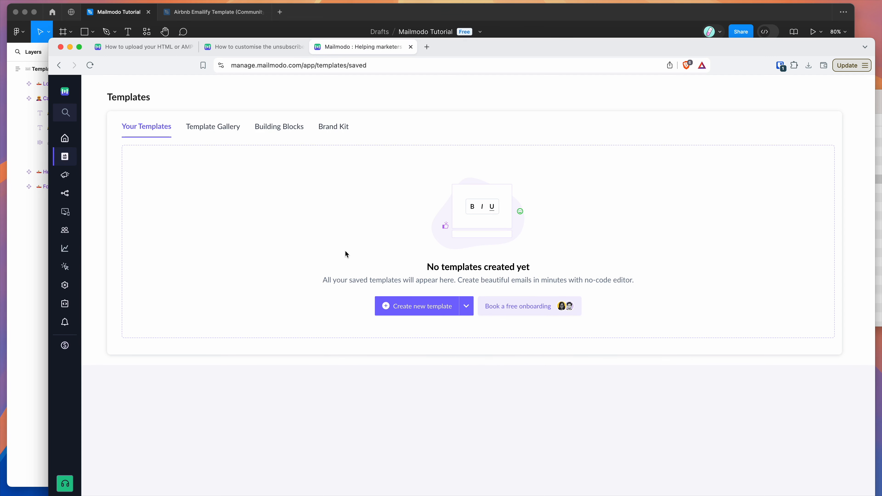
left_click(465, 307)
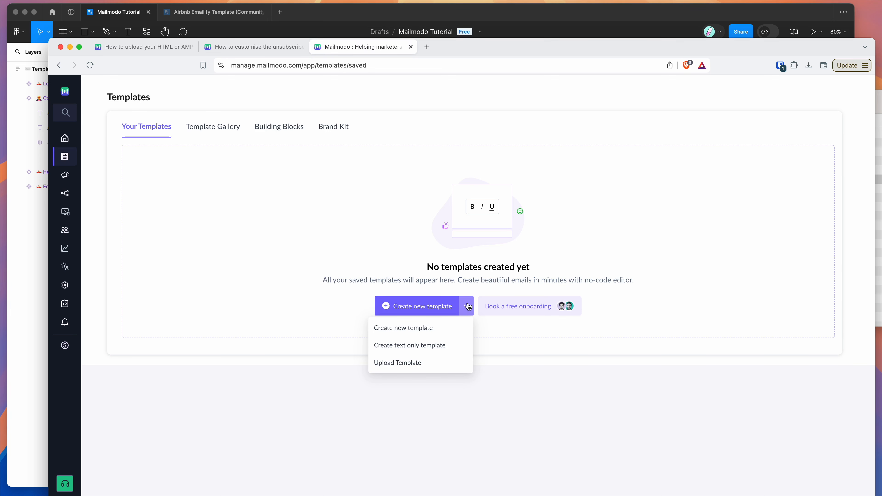
left_click(407, 364)
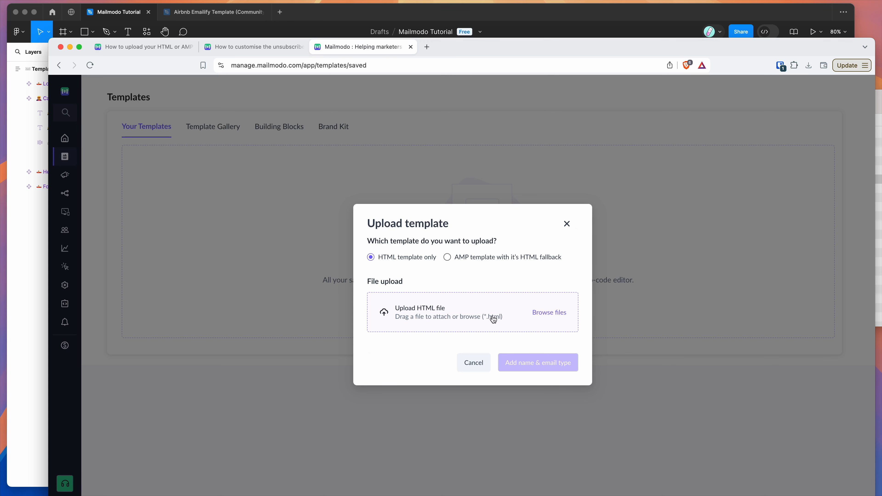
- Move the Finder window clear of the upload dialog and add index.html from the template-example folder as the template's HTML file
key("super+Tab")
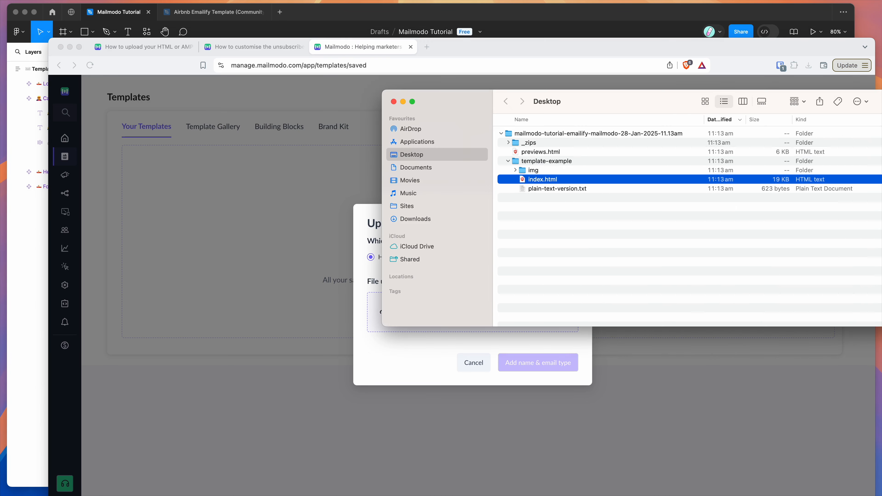
left_click(551, 162)
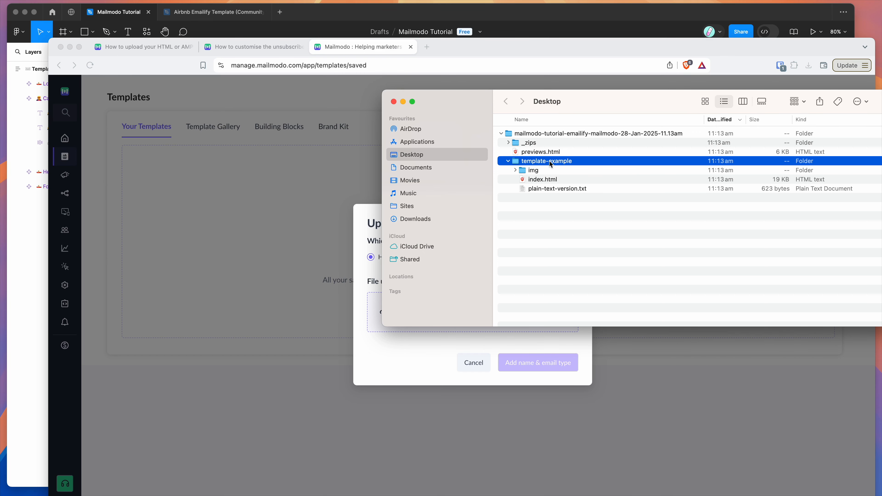
left_click(550, 152)
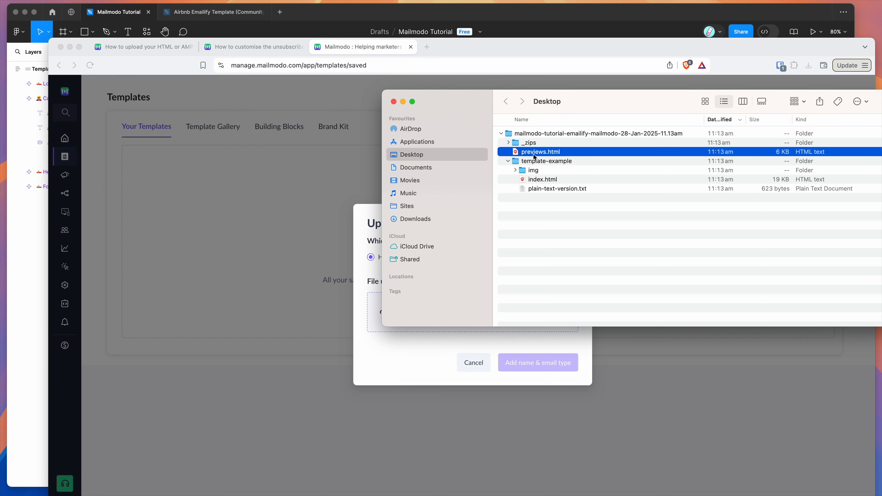
left_click(543, 183)
left_click_drag(573, 103, 720, 59)
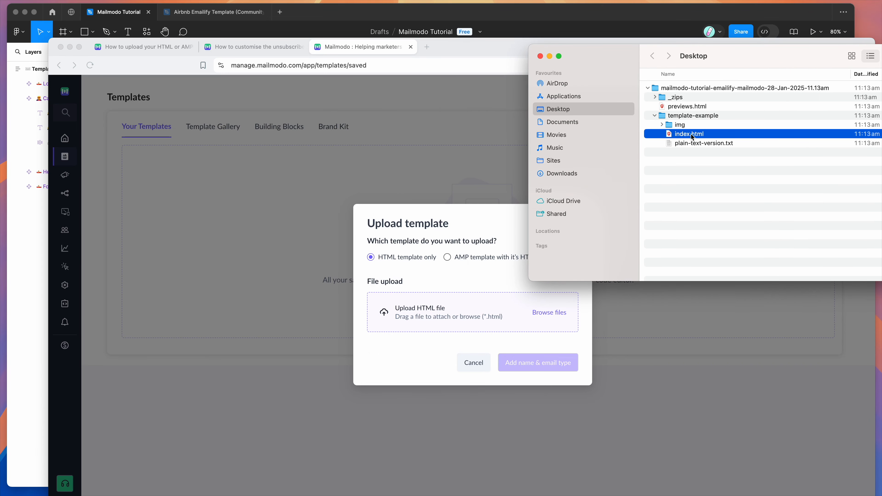
left_click_drag(695, 137, 457, 312)
left_click(462, 275)
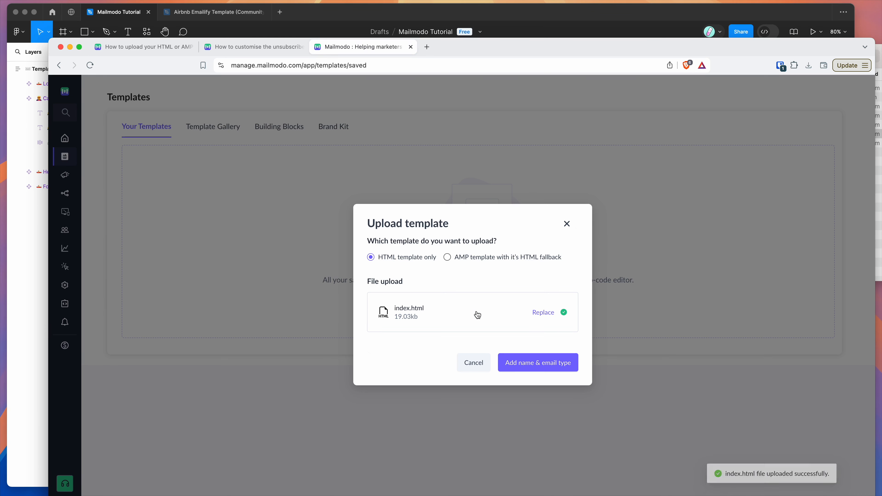
- Name the template "Example Template", assign it the Promotional email type, and save and upload it
left_click(520, 364)
left_click(413, 261)
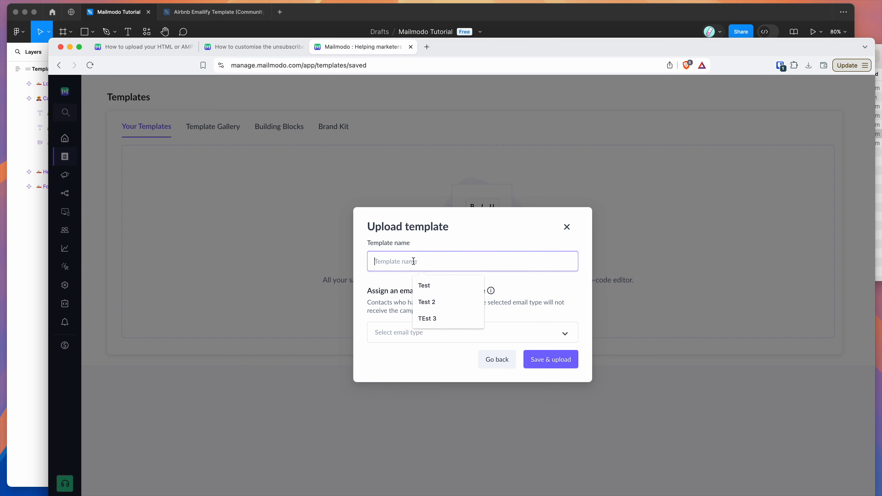
type("Example Template")
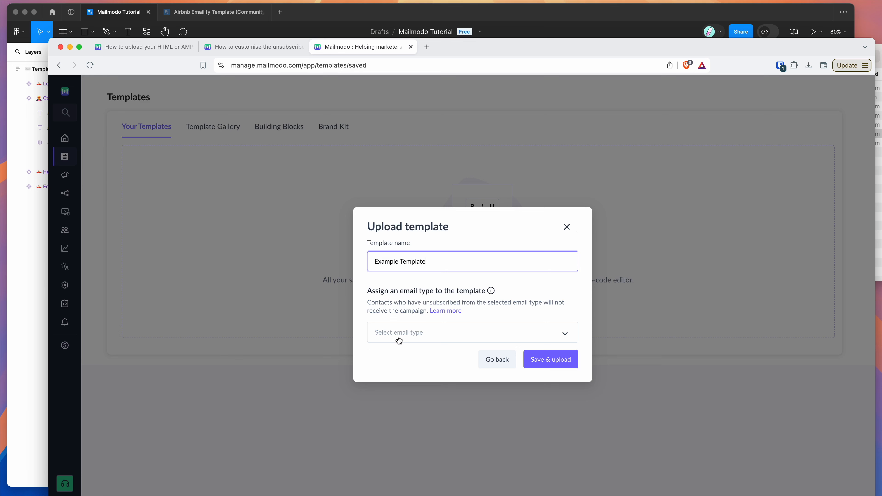
left_click(417, 336)
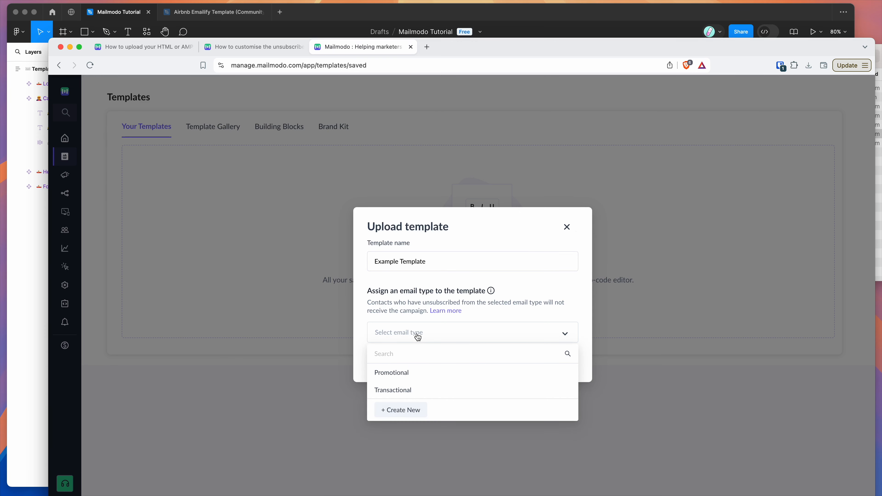
left_click(404, 373)
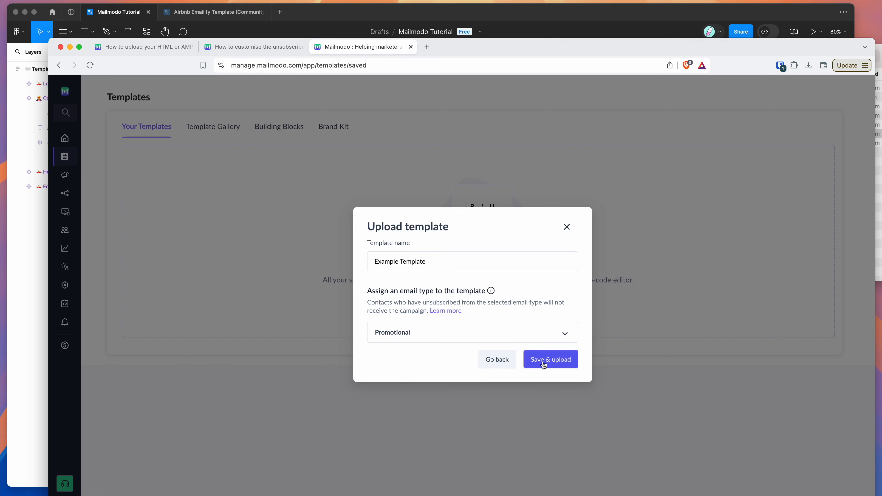
left_click(543, 363)
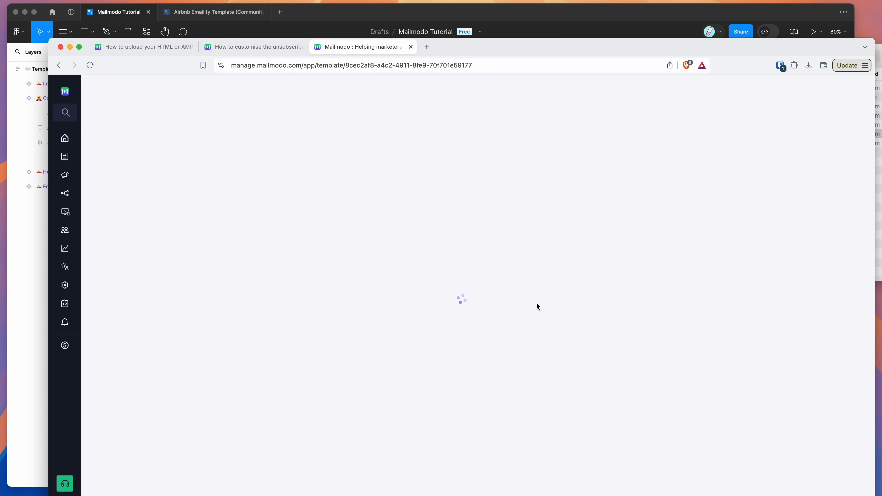
- Review the uploaded template's desktop preview from the header to the footer, checking that the text is live and selectable
left_click_drag(389, 286, 524, 327)
scroll(531, 337, "down", 3)
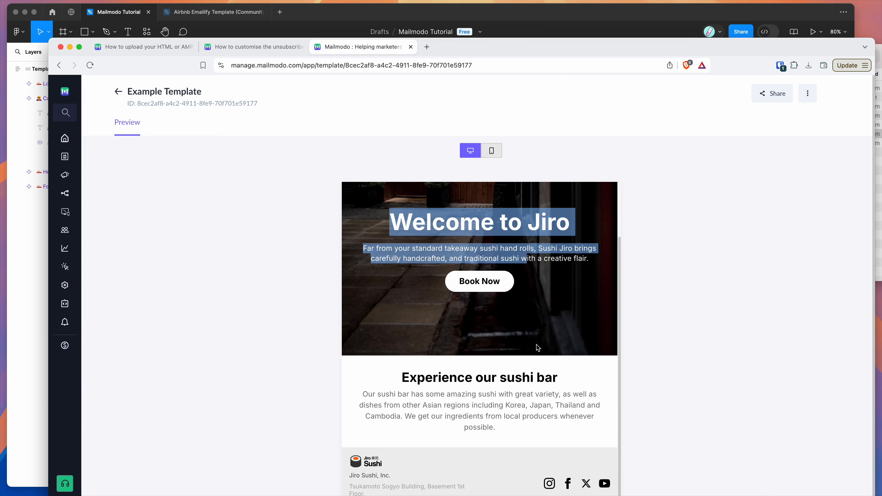
left_click_drag(526, 430, 426, 392)
left_click(412, 378)
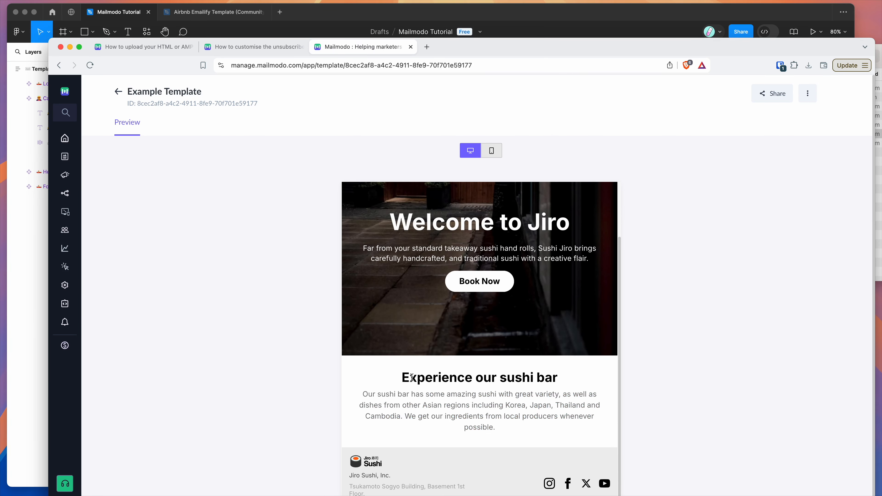
scroll(413, 378, "up", 3)
left_click_drag(397, 282, 501, 298)
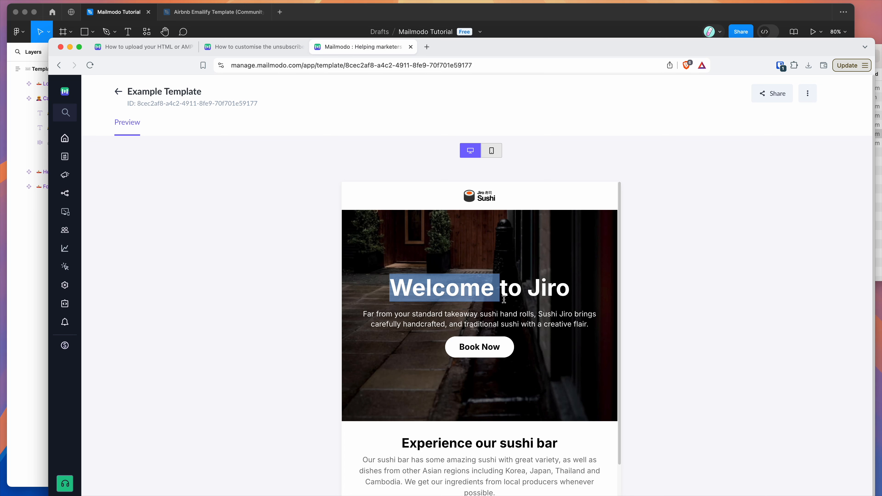
left_click(503, 300)
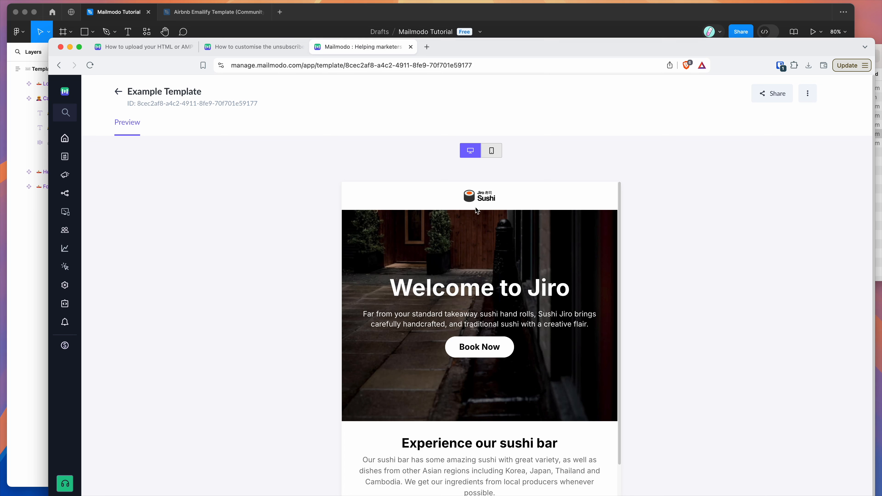
- Examine the template's layout and selectable text in the mobile preview, and return to the desktop preview
left_click(491, 150)
scroll(437, 259, "down", 1)
left_click_drag(420, 266, 508, 303)
scroll(508, 301, "down", 2)
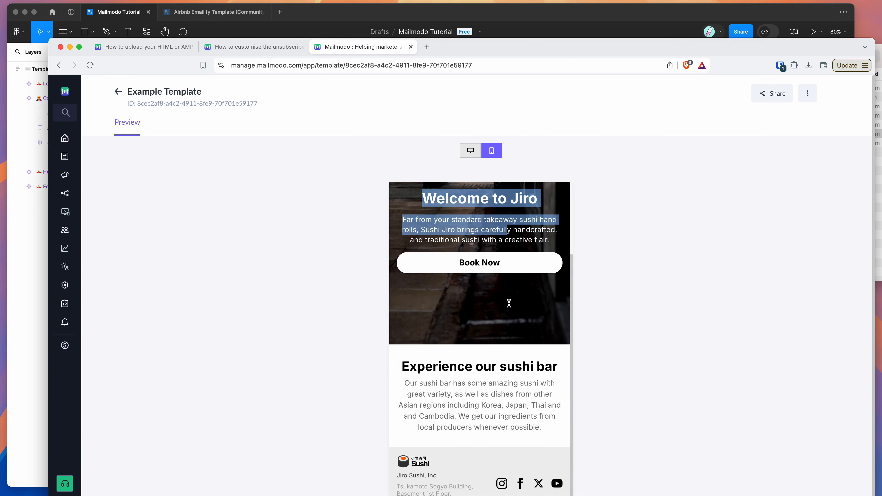
left_click_drag(530, 417, 430, 362)
left_click(430, 361)
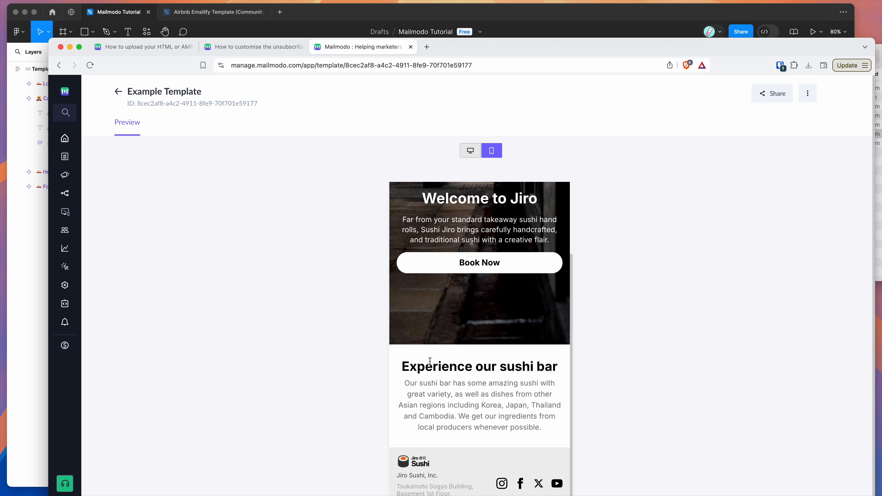
scroll(452, 288, "up", 3)
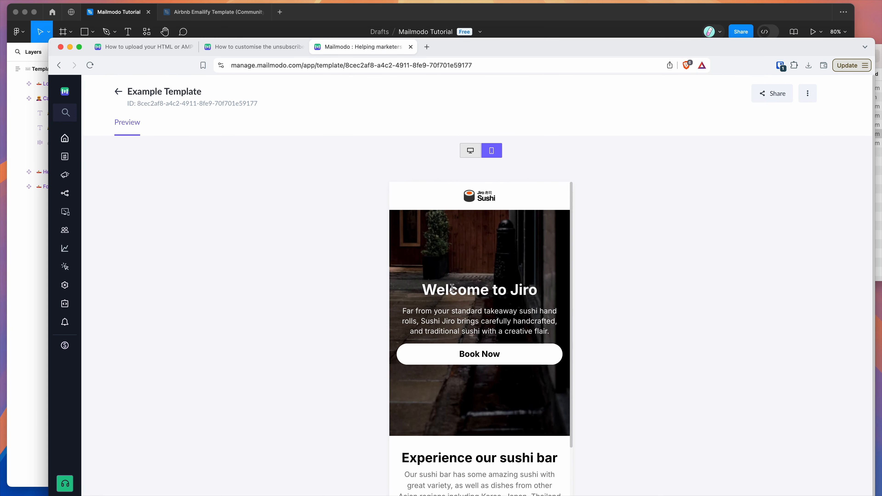
left_click(471, 151)
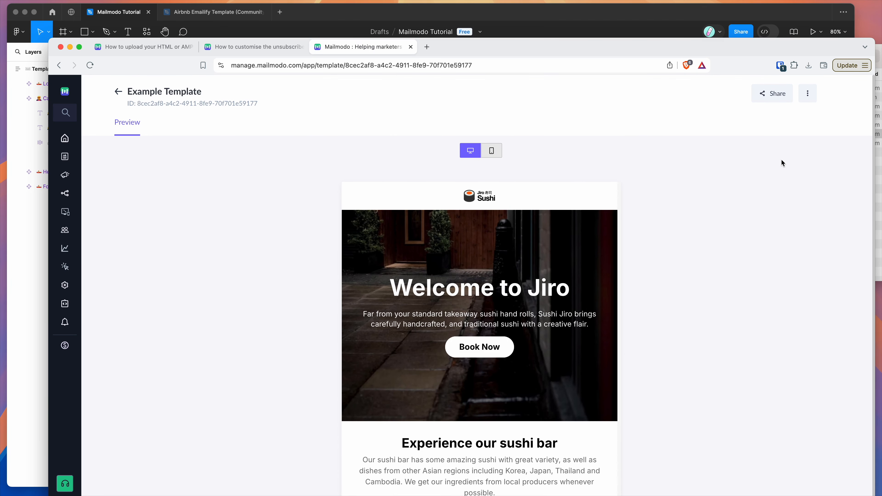
- Use the Example Template in a new bulk campaign
left_click(808, 95)
mouse_move(718, 135)
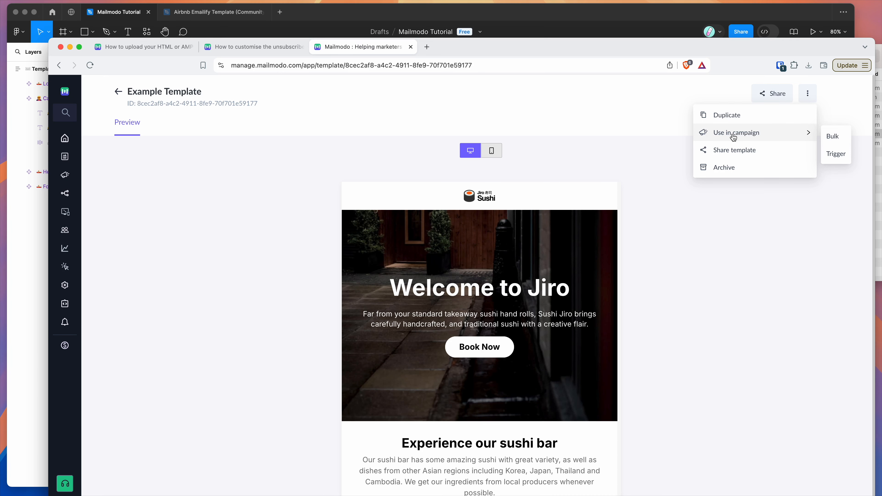
left_click(836, 138)
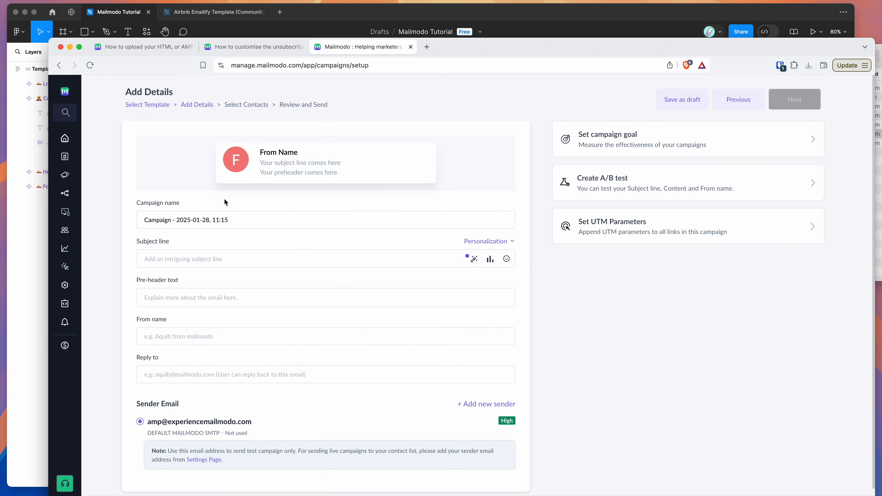
- Name the campaign "Campaign Name" and enter "Subject line here" as its subject line
left_click_drag(235, 218, 174, 219)
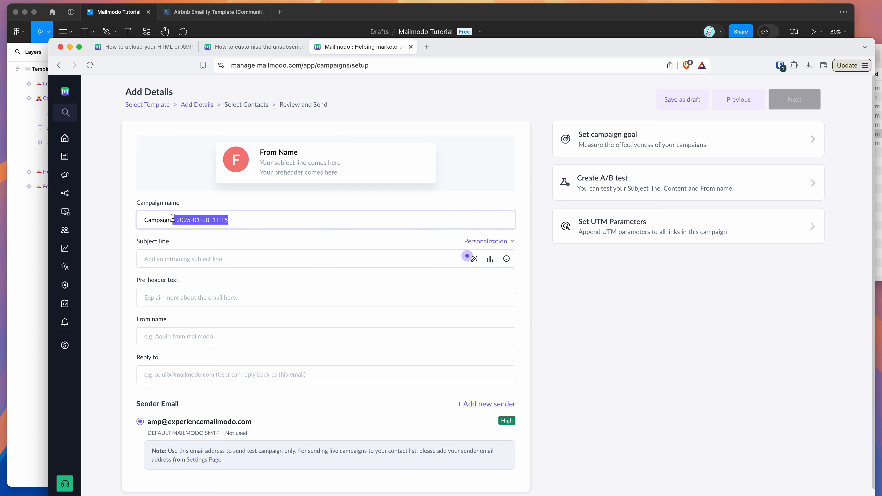
type("Name")
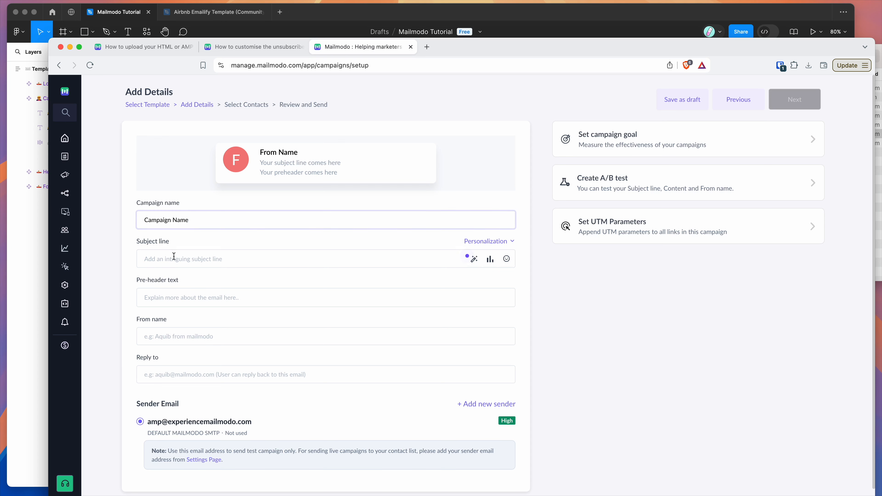
left_click(174, 257)
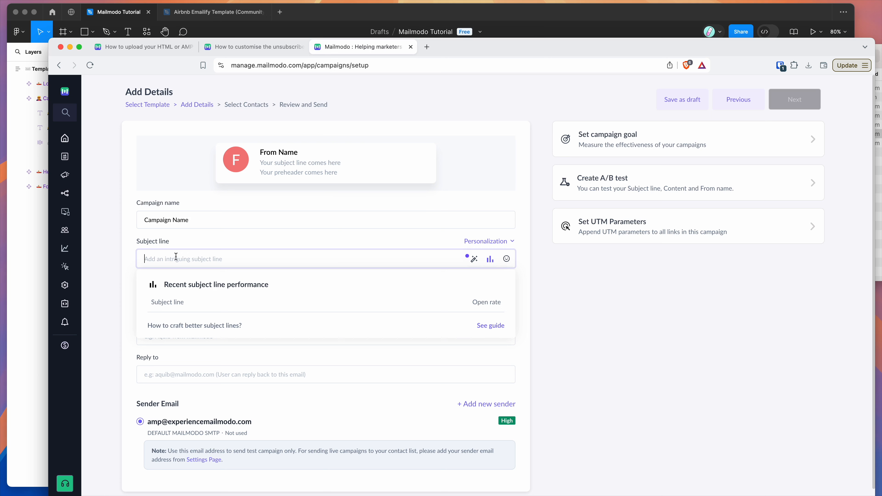
type("Subject line here")
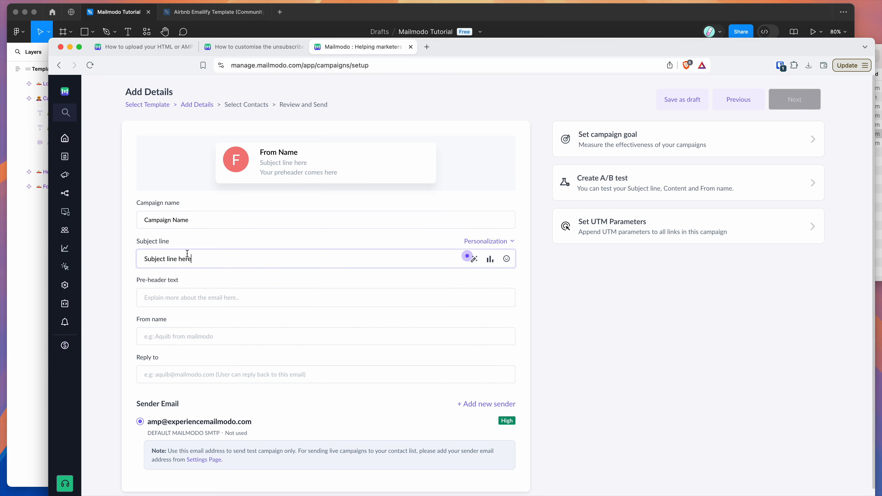
left_click_drag(199, 258, 101, 260)
left_click(155, 258)
triple_click(156, 258)
- Switch to Figma, check the preheader text in Emailify's Mailmodo export settings for Template Example, and return to the Mailmodo campaign details
left_click(193, 294)
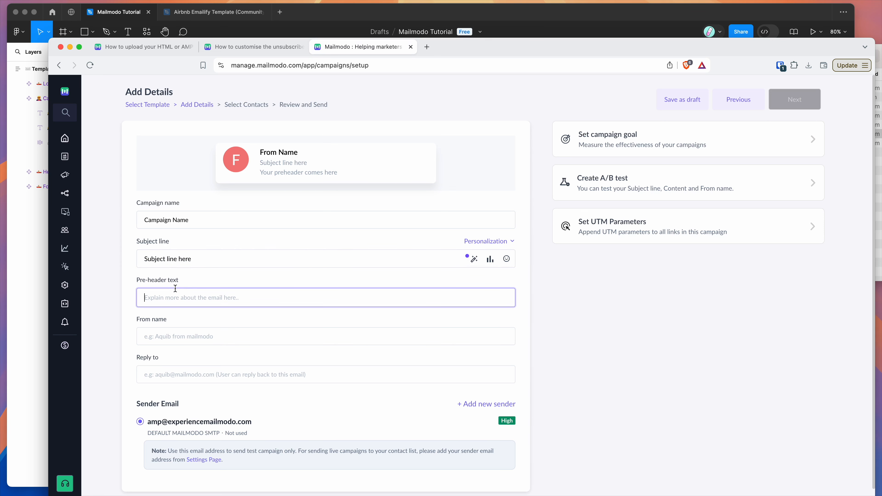
left_click(25, 298)
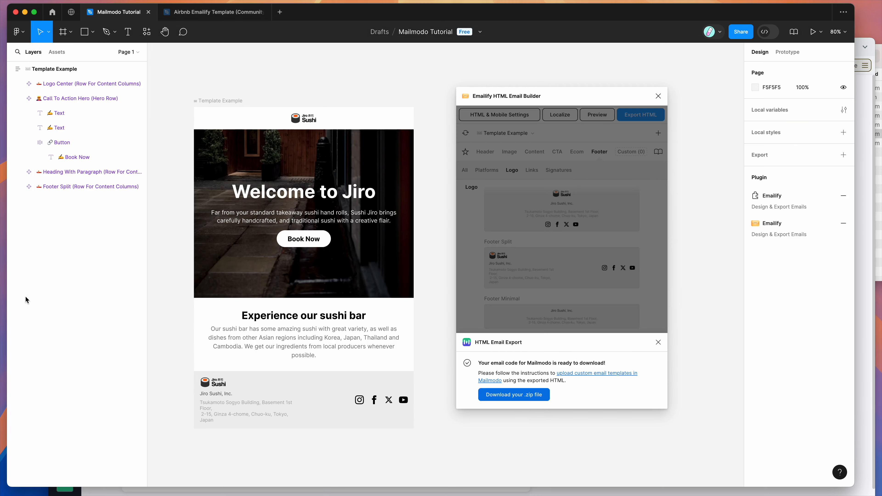
left_click(506, 290)
left_click(640, 115)
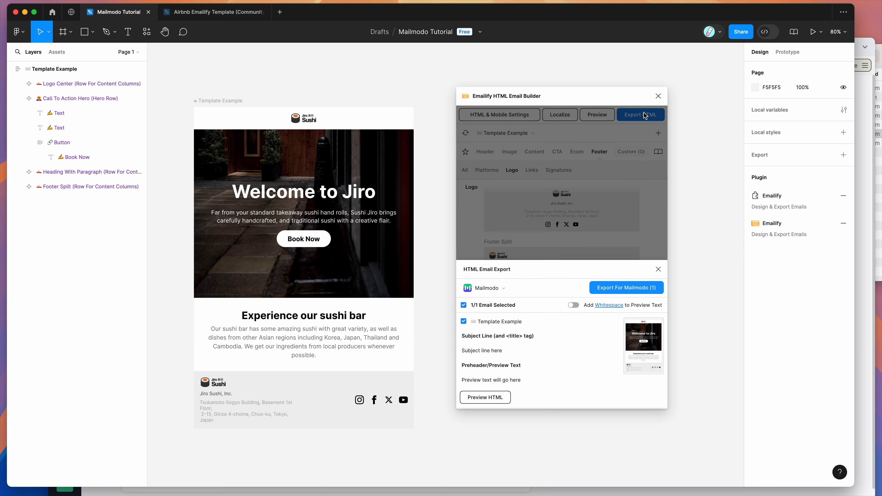
left_click_drag(529, 379, 429, 382)
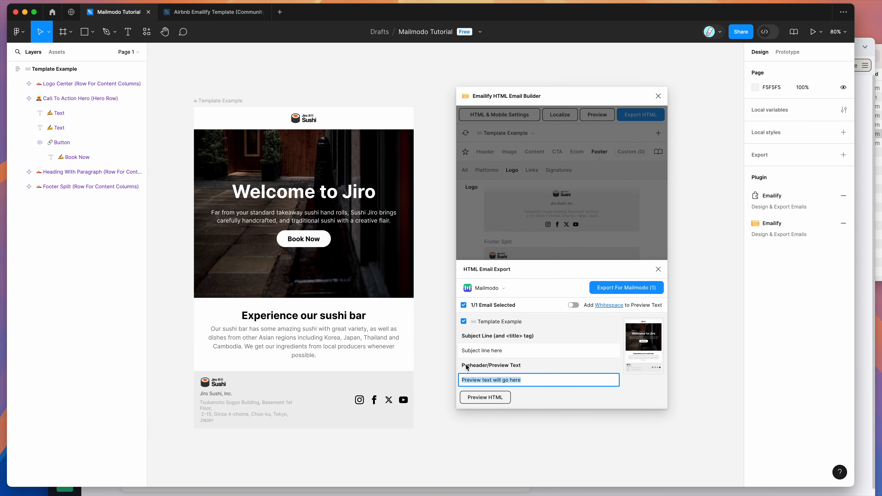
left_click_drag(529, 380, 439, 382)
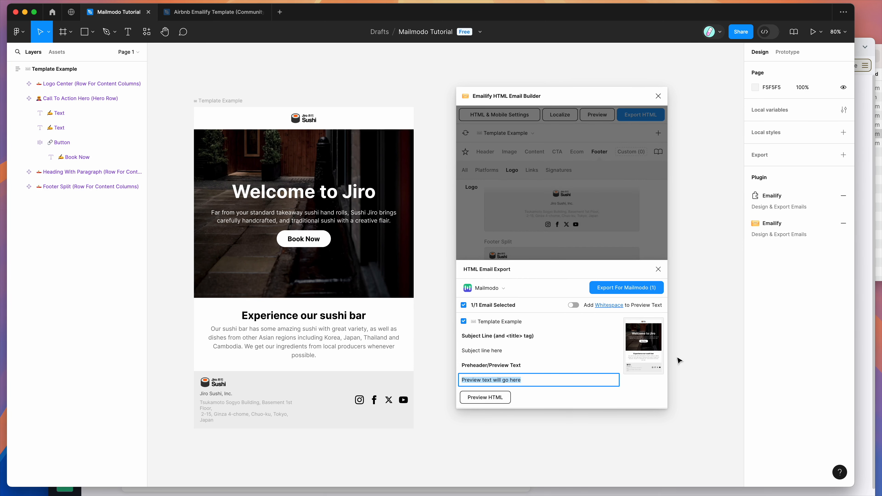
left_click(864, 333)
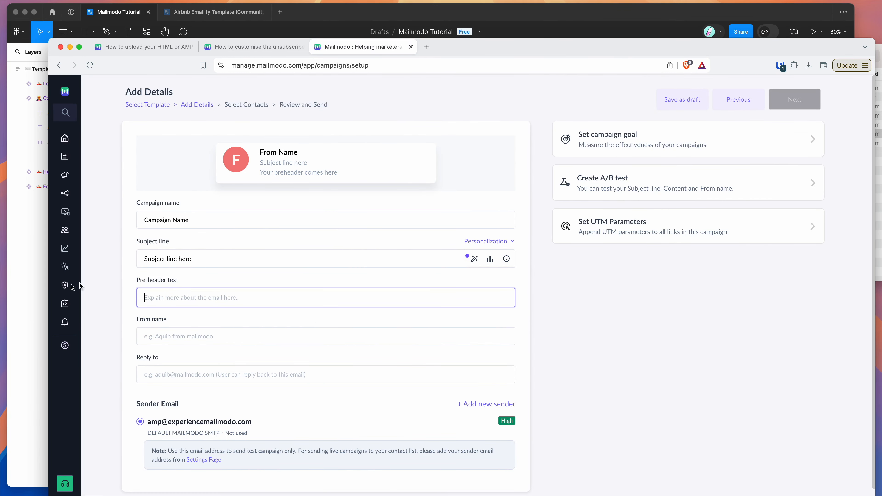
- Copy "Subject line here" from Emailify's export settings in Figma and paste it as the Mailmodo campaign's subject line
left_click(38, 288)
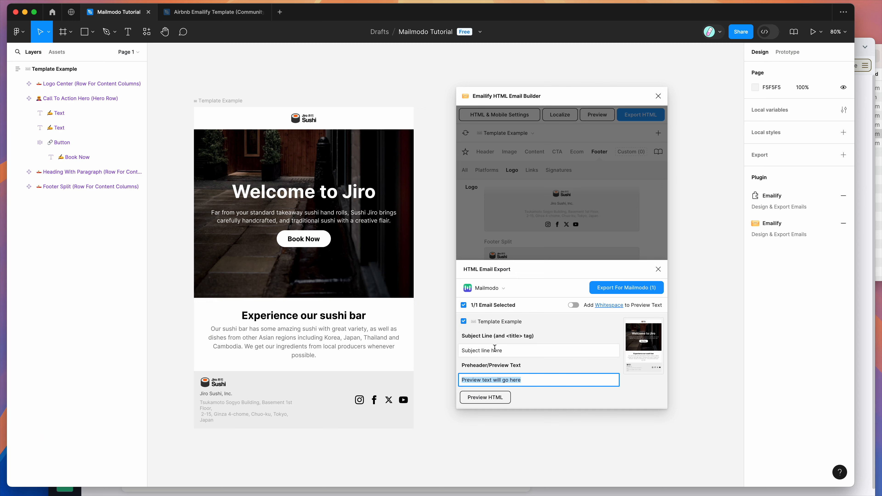
left_click(509, 352)
key("super+a")
key("super+c")
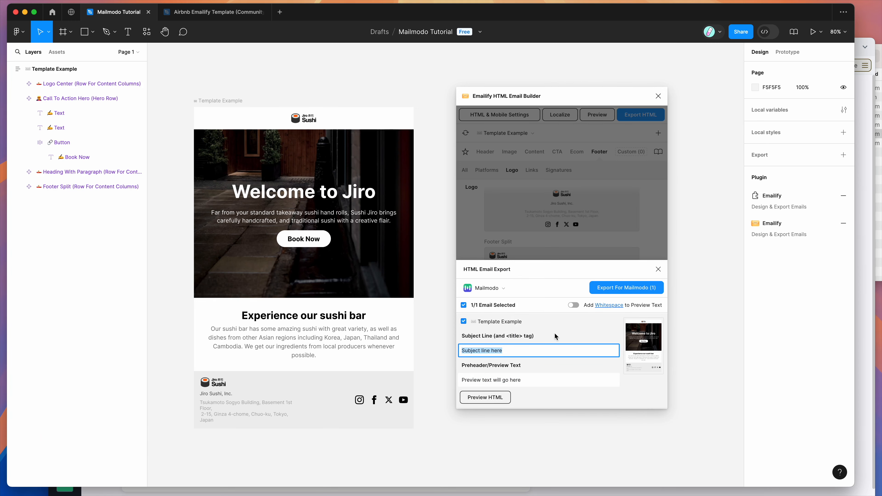
left_click(865, 295)
left_click_drag(205, 257, 109, 256)
key("super+v")
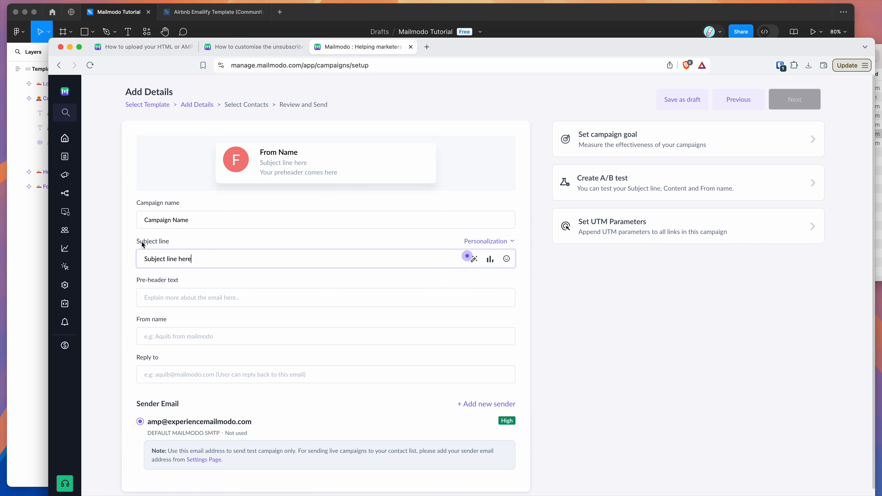
- Enter the sender's first name as the campaign's from name, leaving the pre-header text and reply-to address empty
scroll(137, 251, "down", 2)
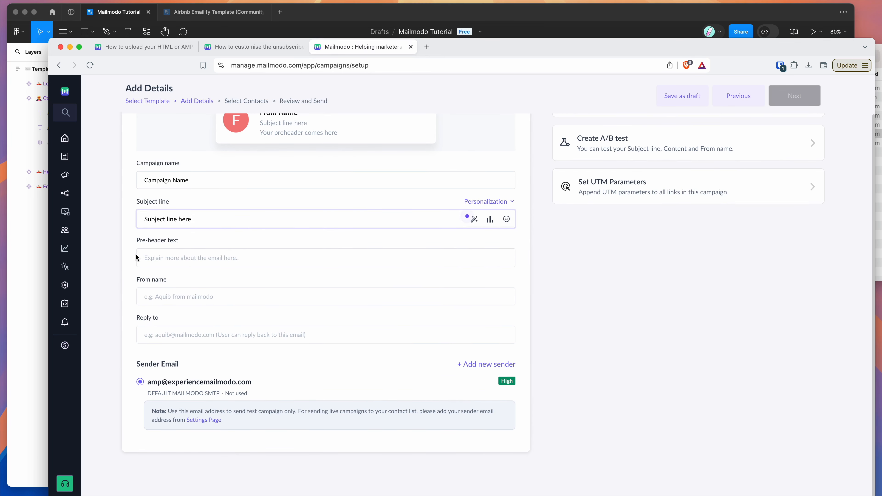
scroll(136, 257, "up", 1)
left_click(187, 305)
type("A")
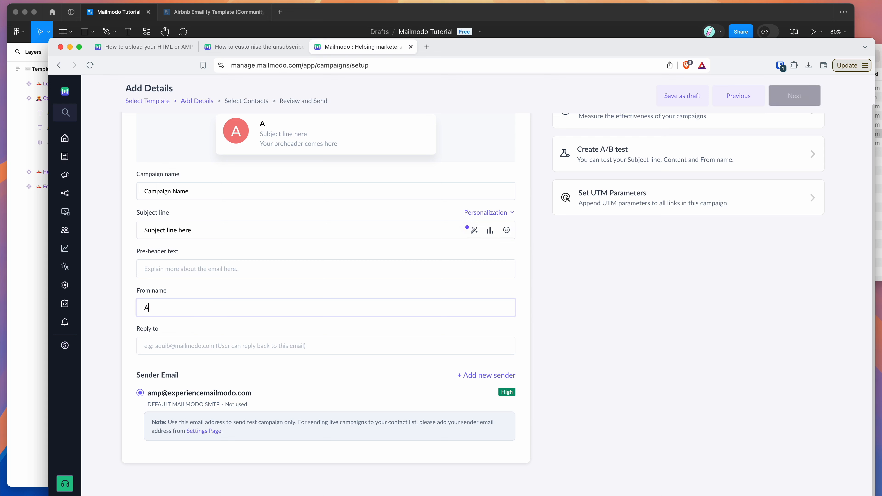
type("dam")
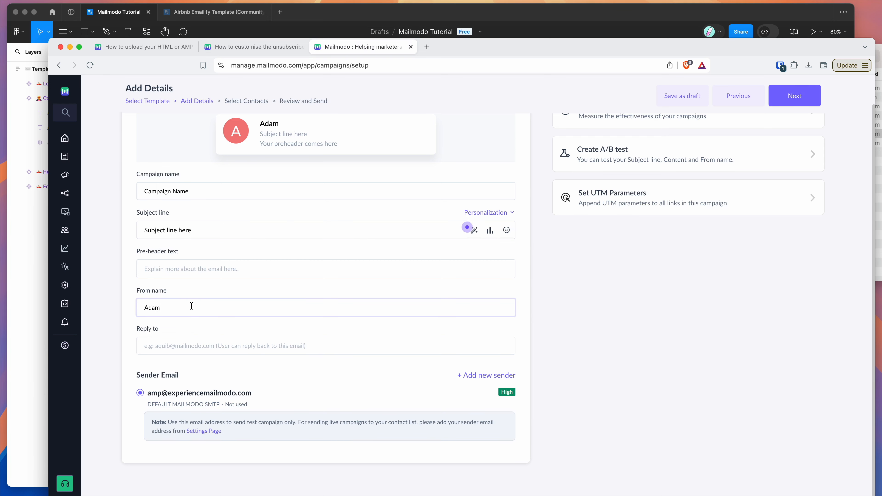
left_click(165, 348)
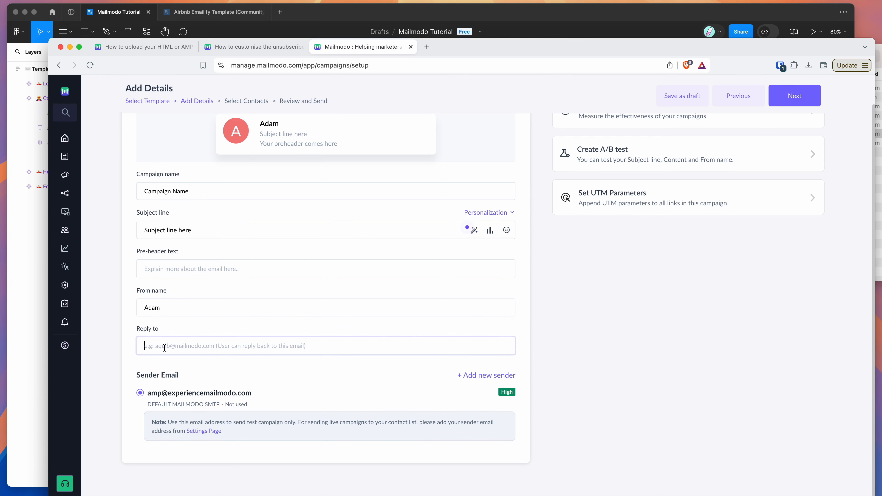
scroll(182, 348, "up", 1)
left_click(606, 344)
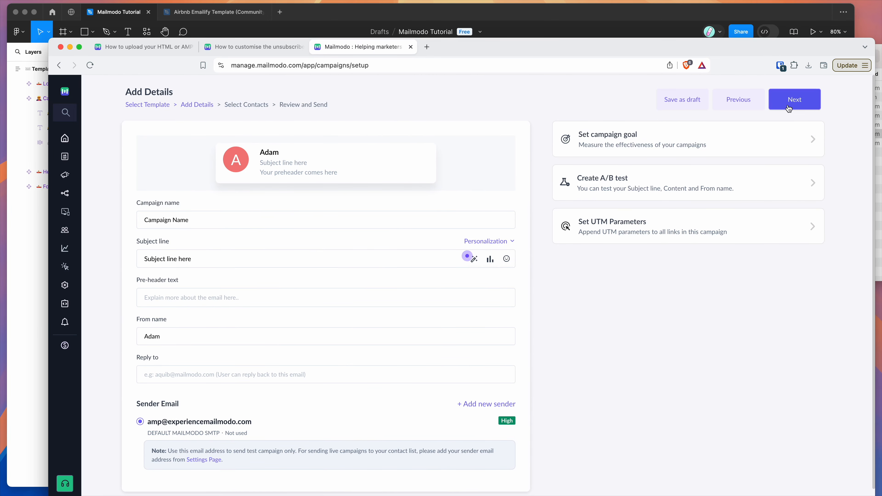
- Proceed to contact selection, choose the My Emails list as recipients, and continue to the campaign review
left_click(791, 108)
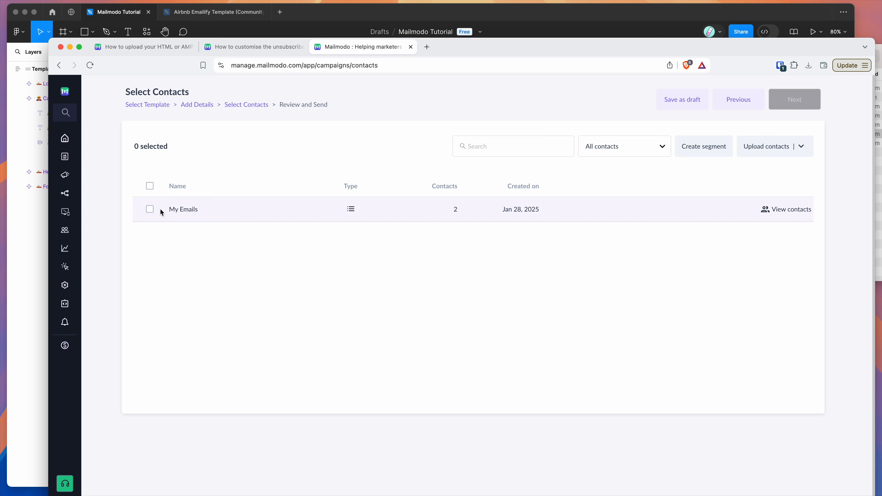
left_click(150, 213)
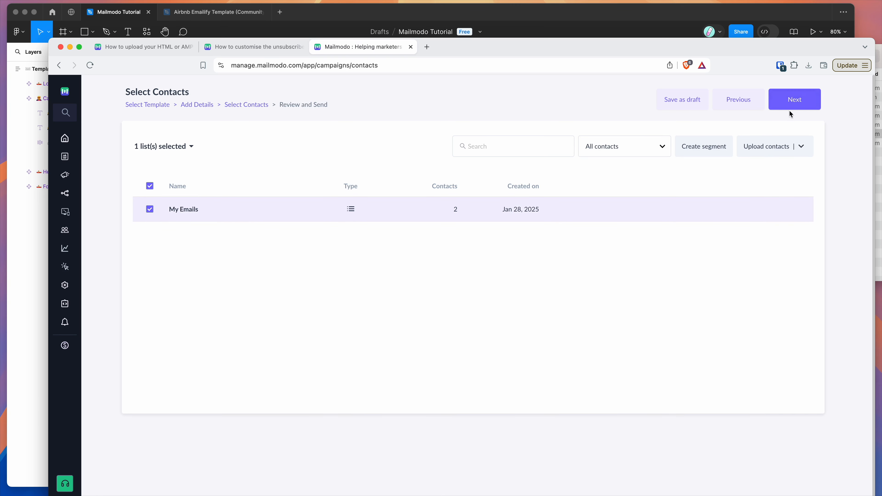
left_click(788, 109)
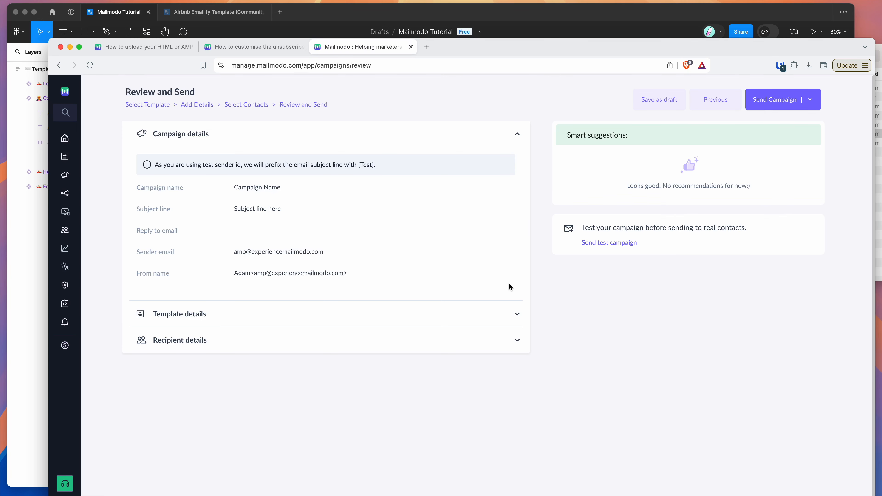
- Expand the template details in the campaign review and compare the HTML email preview with the Figma design
left_click(518, 316)
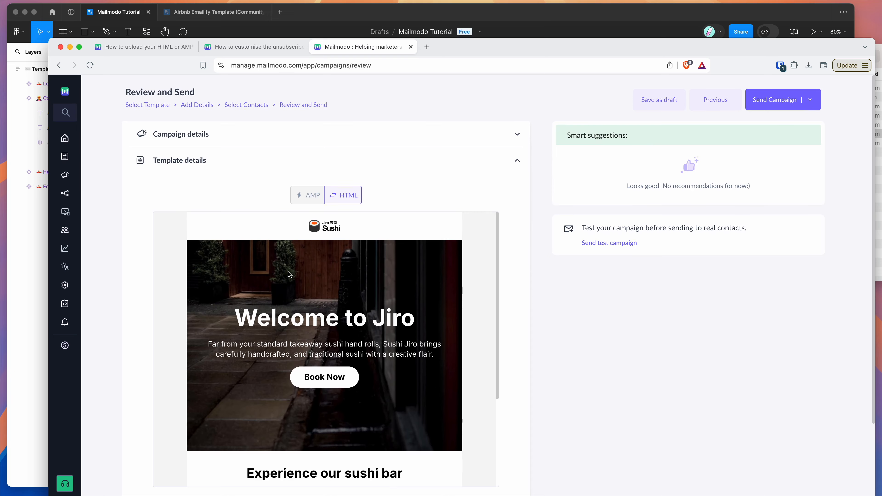
left_click(518, 18)
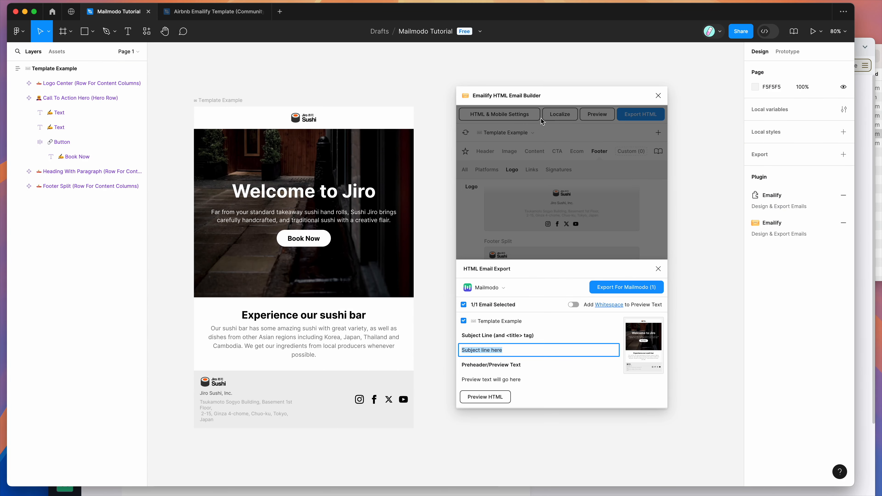
left_click(860, 163)
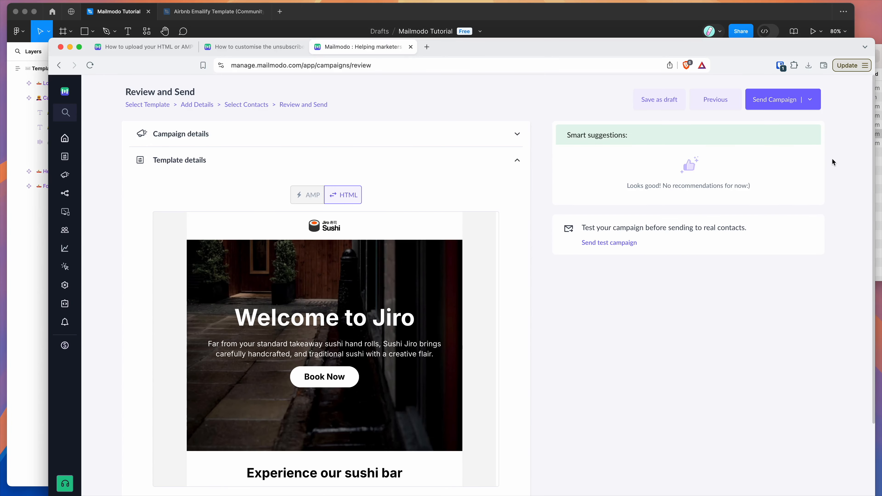
scroll(425, 163, "down", 1)
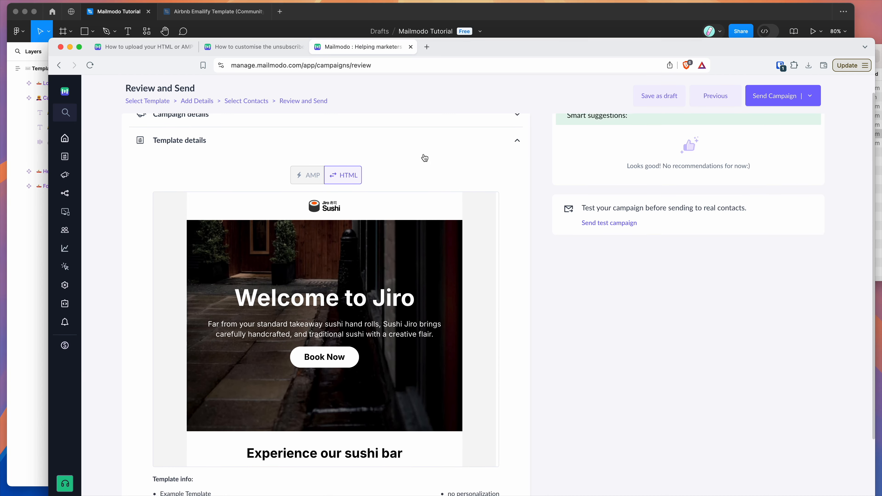
scroll(426, 161, "up", 1)
scroll(386, 275, "down", 2)
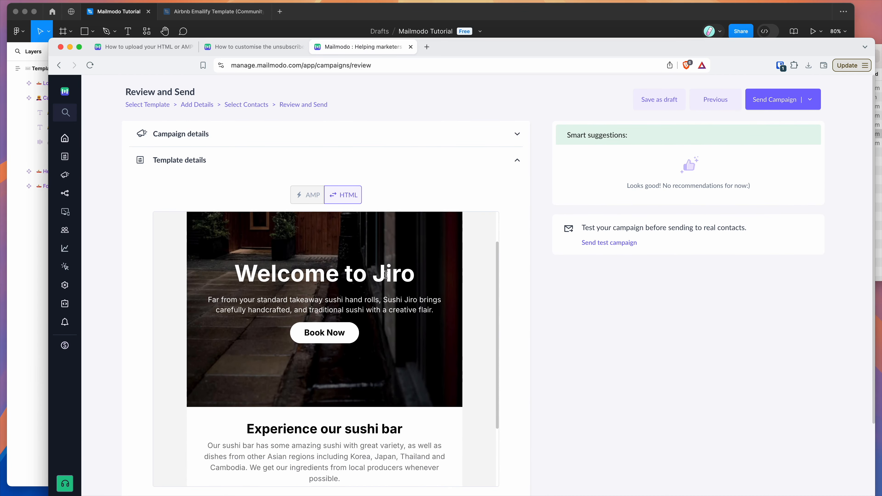
scroll(386, 275, "up", 3)
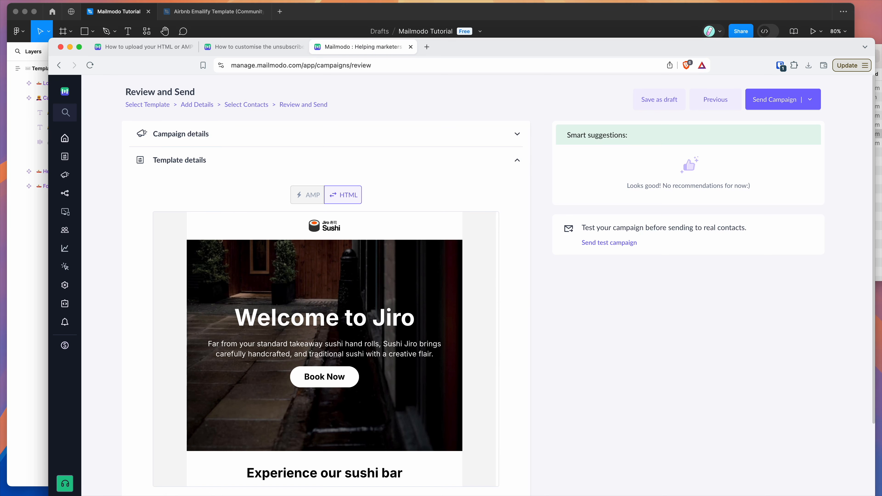
- Read Mailmodo's help article on uploading HTML or AMP email templates, from its title through the upload steps to the Important section
left_click(878, 200)
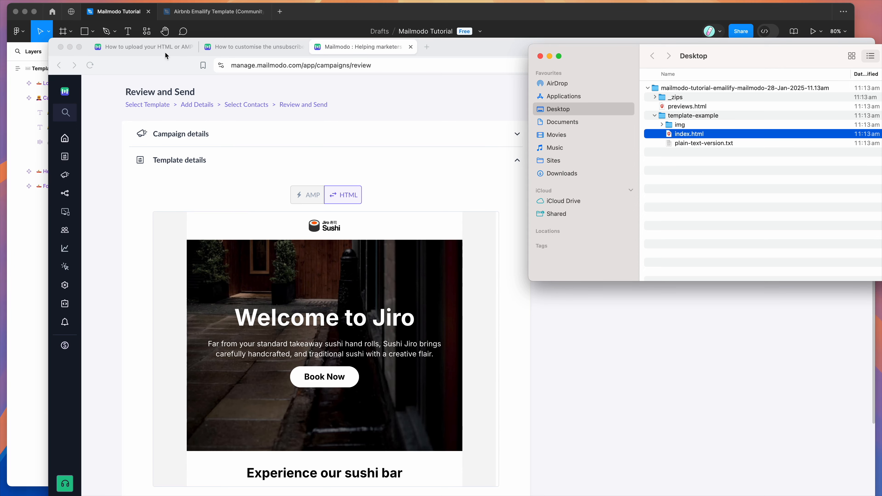
left_click(151, 47)
scroll(215, 135, "up", 15)
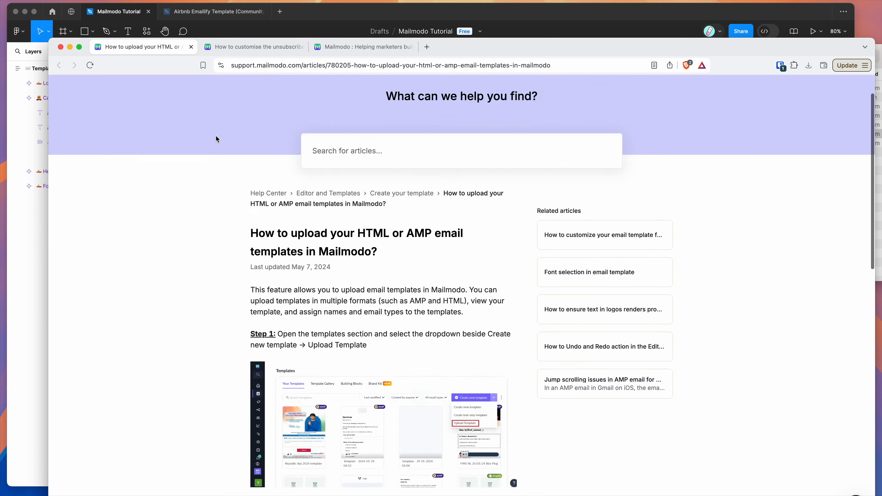
scroll(239, 234, "down", 3)
left_click_drag(251, 178, 389, 198)
left_click(303, 201)
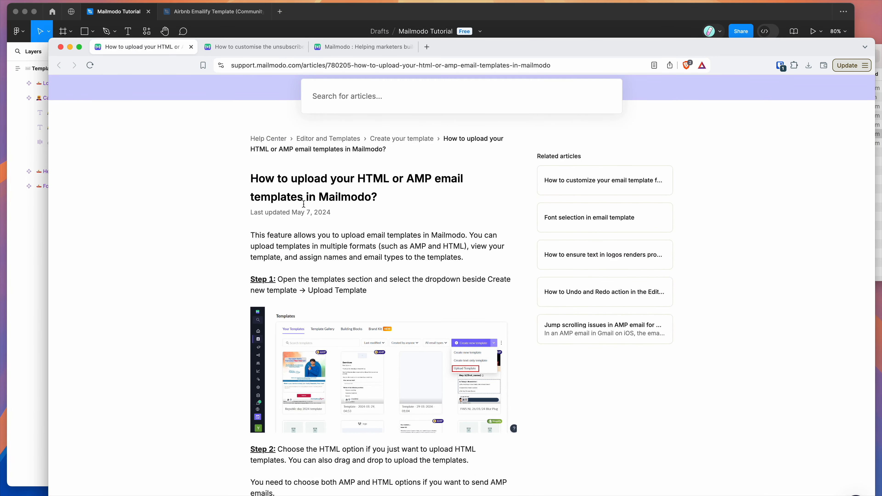
scroll(240, 229, "down", 3)
scroll(238, 228, "down", 10)
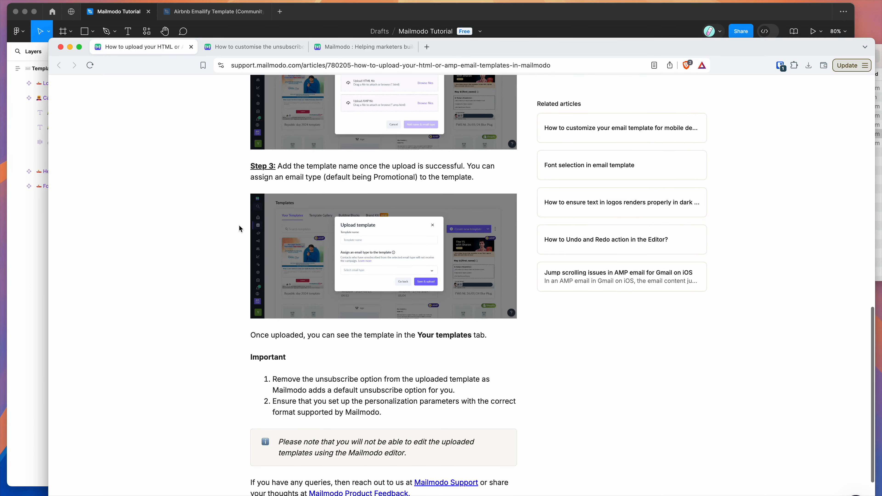
scroll(239, 228, "down", 3)
scroll(238, 226, "up", 2)
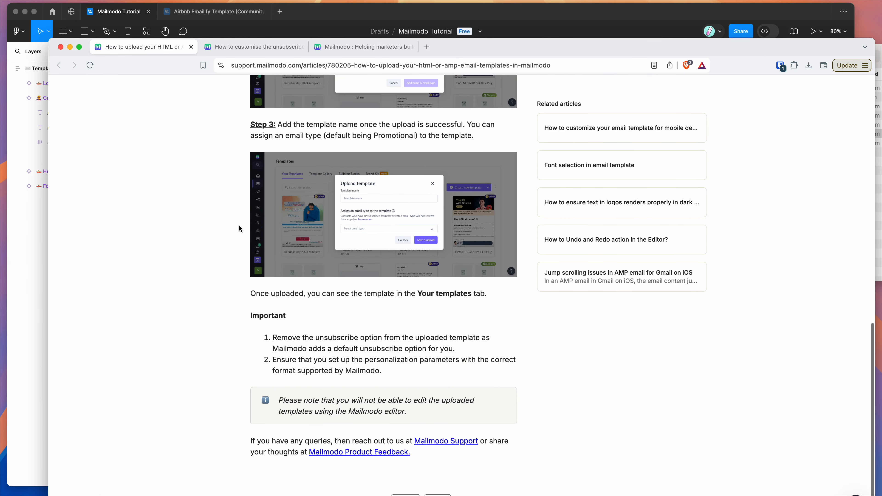
scroll(312, 243, "down", 2)
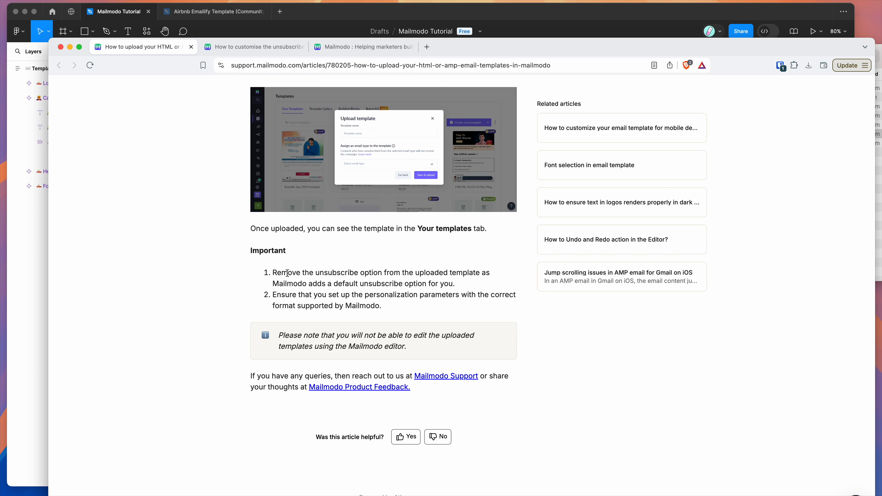
- Examine the first item under Important, about the unsubscribe option in uploaded templates
left_click_drag(273, 275, 380, 271)
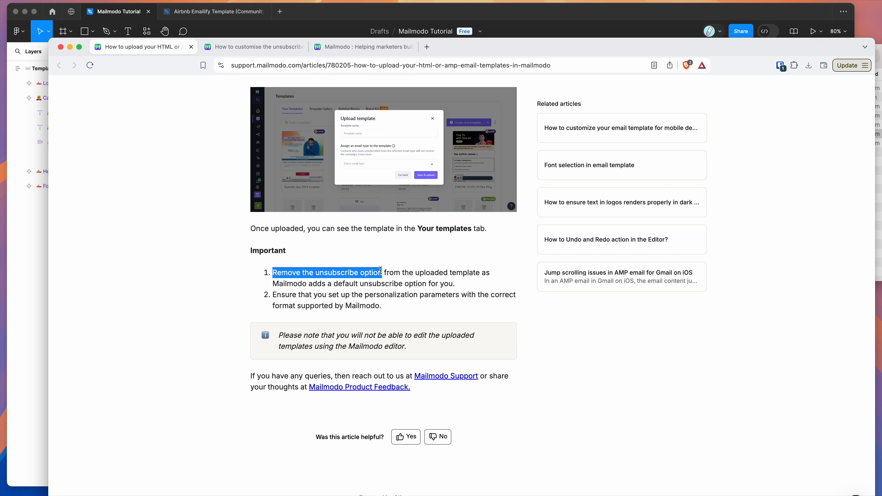
left_click(381, 270)
double_click(344, 272)
left_click(369, 271)
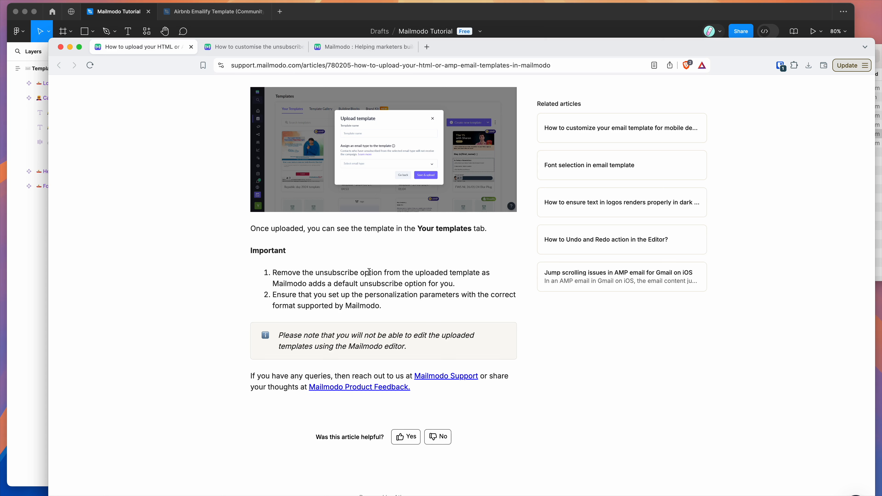
left_click_drag(345, 272, 381, 272)
left_click(379, 273)
double_click(340, 273)
left_click(330, 272)
left_click_drag(316, 272, 381, 272)
left_click(381, 272)
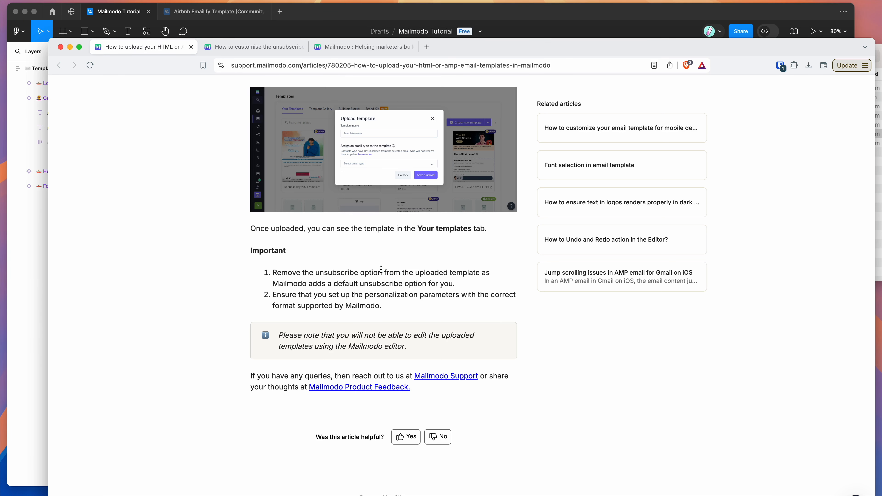
left_click_drag(462, 284, 273, 272)
left_click(275, 272)
- Check the campaign's template preview down to the email footer for an unsubscribe option, and return to the help article
left_click(341, 47)
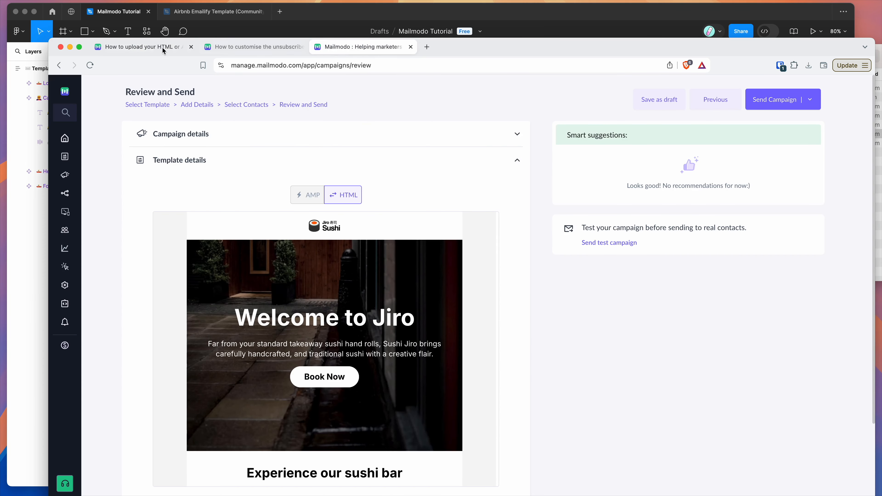
scroll(240, 300, "down", 3)
scroll(240, 299, "down", 5)
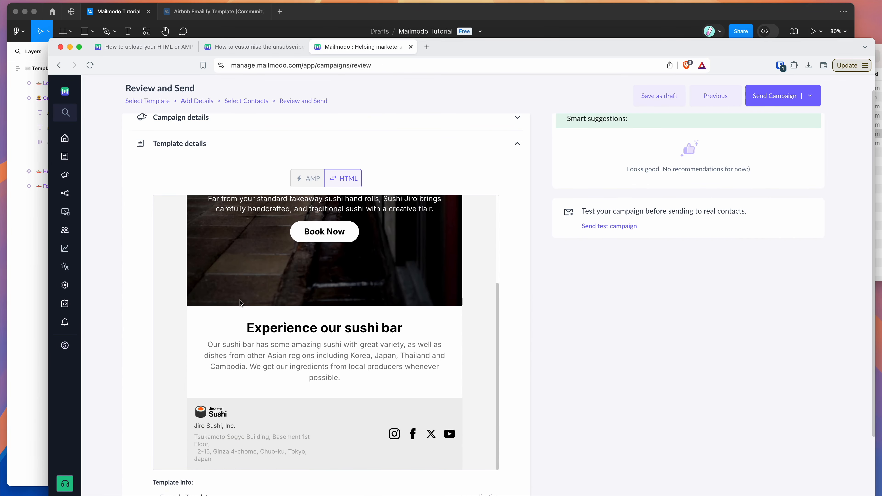
left_click(163, 47)
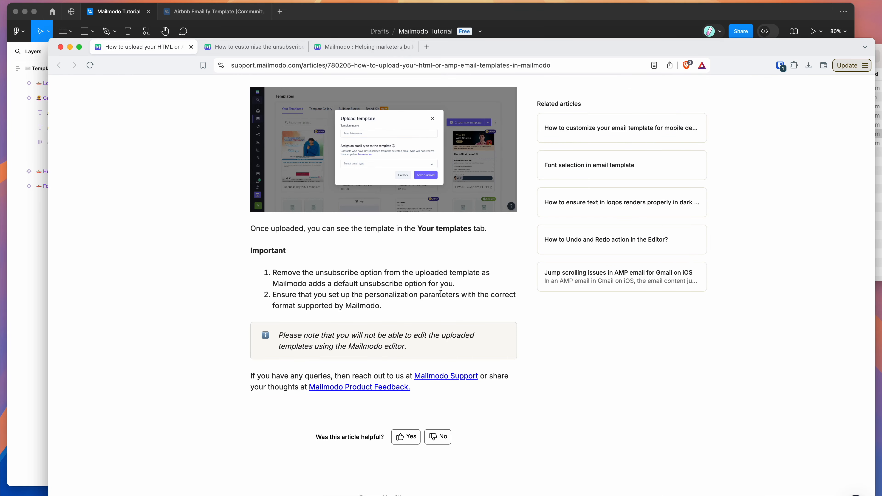
- Reread the first item under Important in the template upload article, about removing the unsubscribe option from uploaded templates
scroll(441, 294, "up", 1)
left_click_drag(456, 288, 275, 277)
left_click(274, 278)
scroll(275, 279, "up", 1)
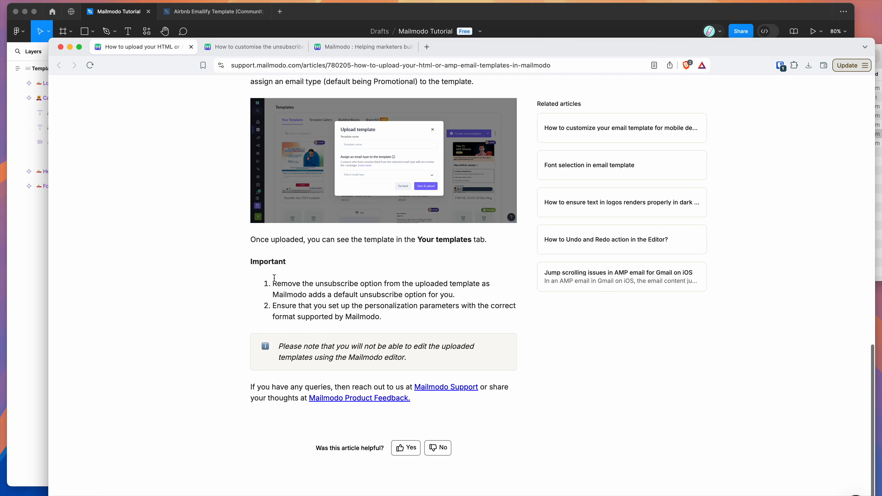
scroll(273, 286, "down", 1)
scroll(283, 277, "up", 2)
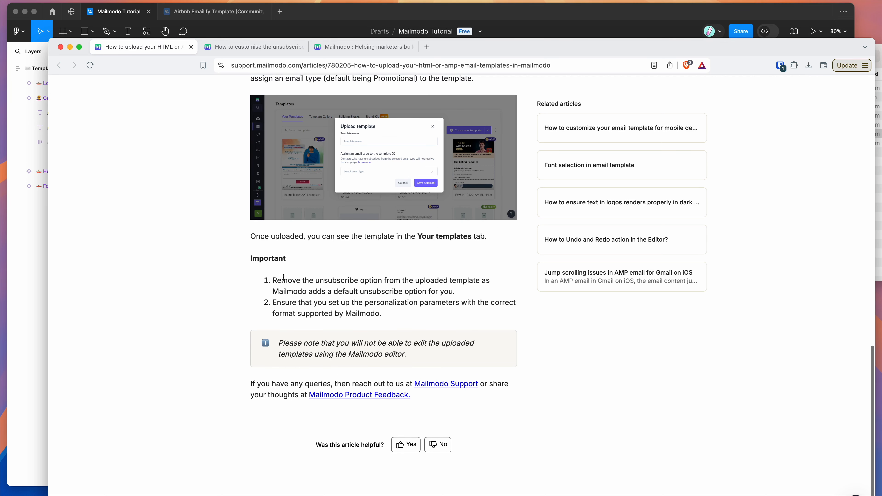
left_click_drag(276, 283, 439, 290)
left_click(467, 295)
scroll(300, 110, "up", 3)
- Read the help article on customising the unsubscribe link as far as the button instructions, and highlight the [[custom:unsubscribe]] tag
left_click(283, 52)
scroll(280, 163, "down", 10)
scroll(280, 163, "down", 15)
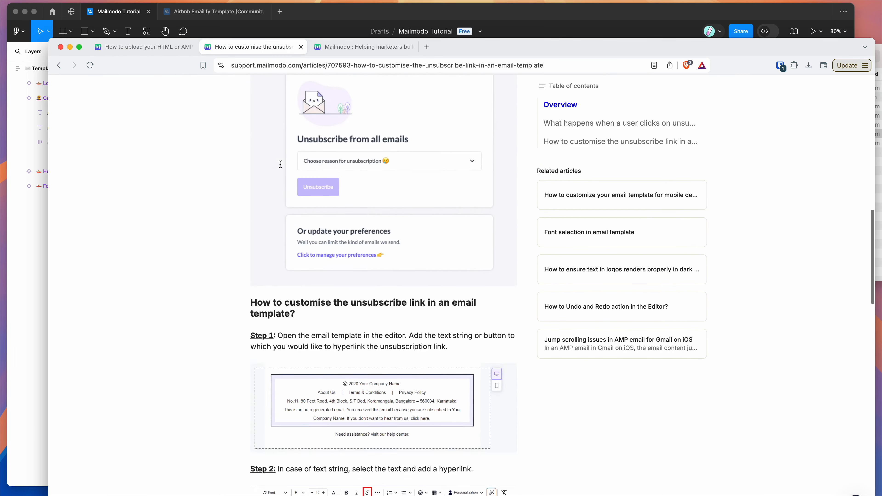
scroll(280, 164, "down", 3)
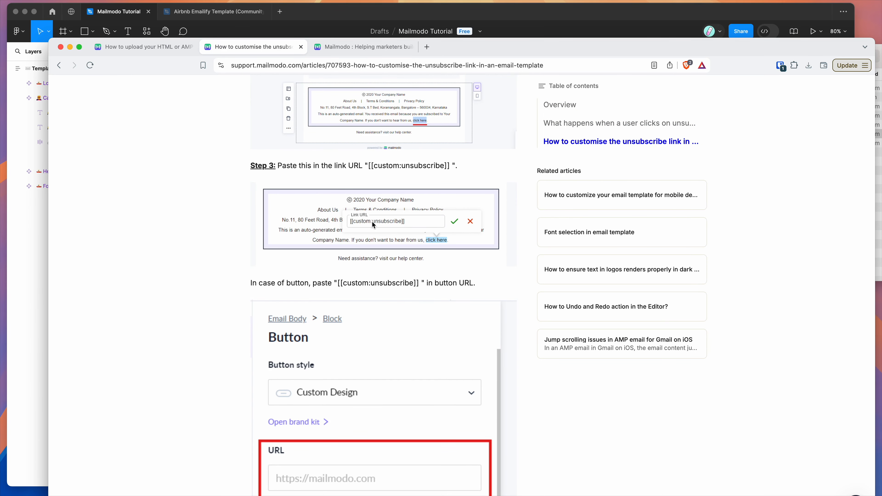
left_click_drag(337, 282, 418, 283)
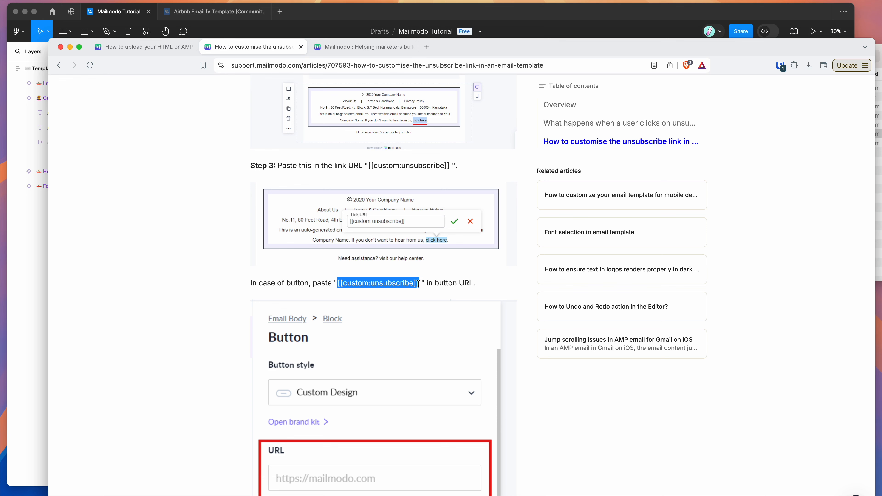
- Switch to Figma and select the company address column in the Template Example email's footer
left_click(20, 290)
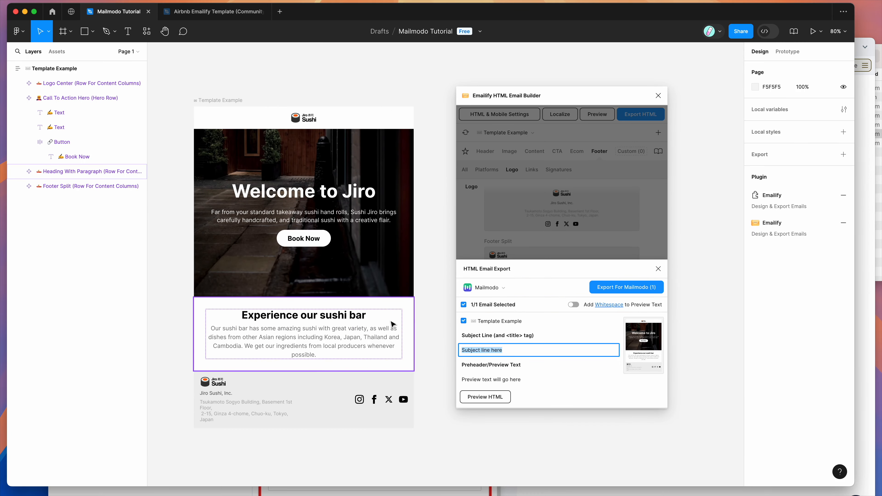
left_click(401, 321)
double_click(253, 400)
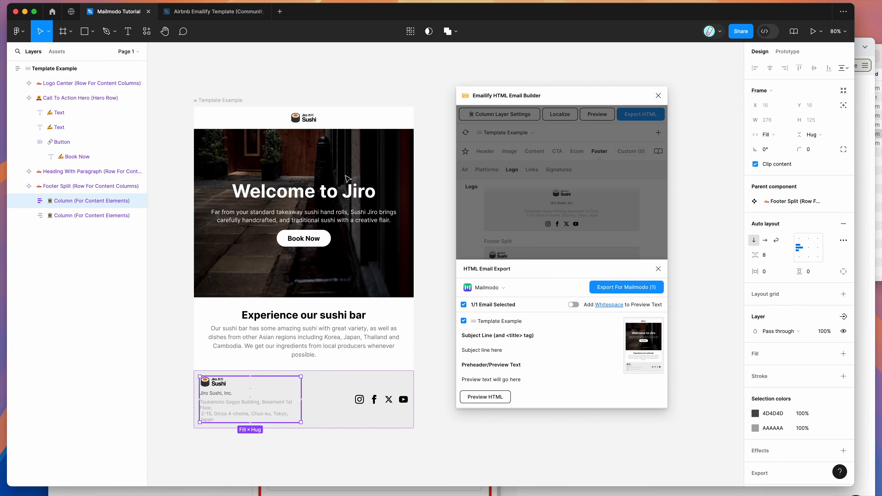
- Return to the unsubscribe link article in the browser and review its button instructions, closing note, earlier steps and overview
left_click(216, 493)
scroll(264, 409, "up", 1)
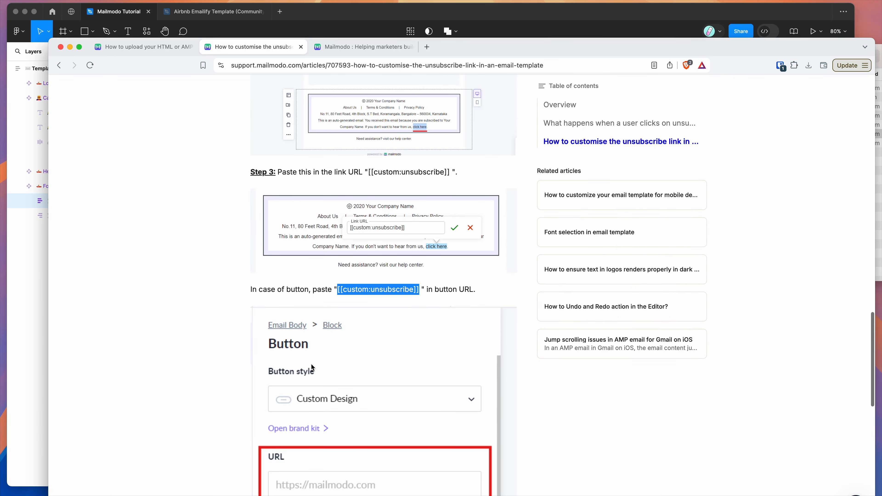
scroll(335, 289, "down", 10)
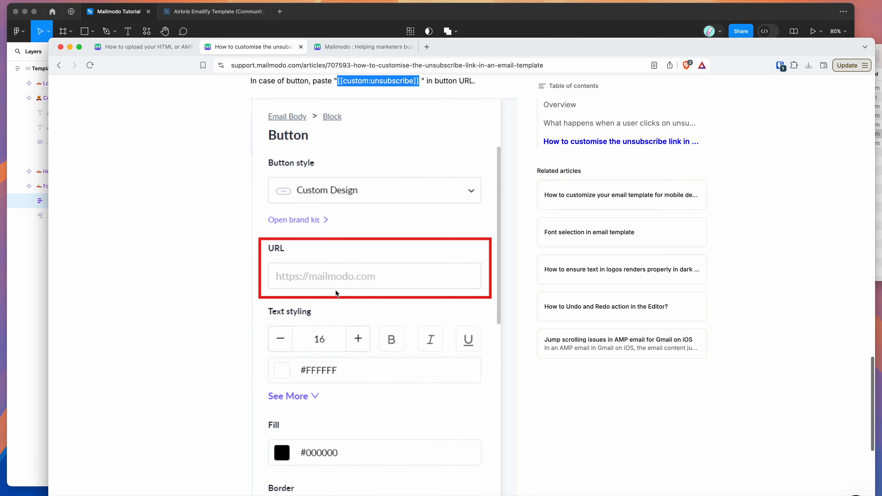
scroll(335, 291, "up", 10)
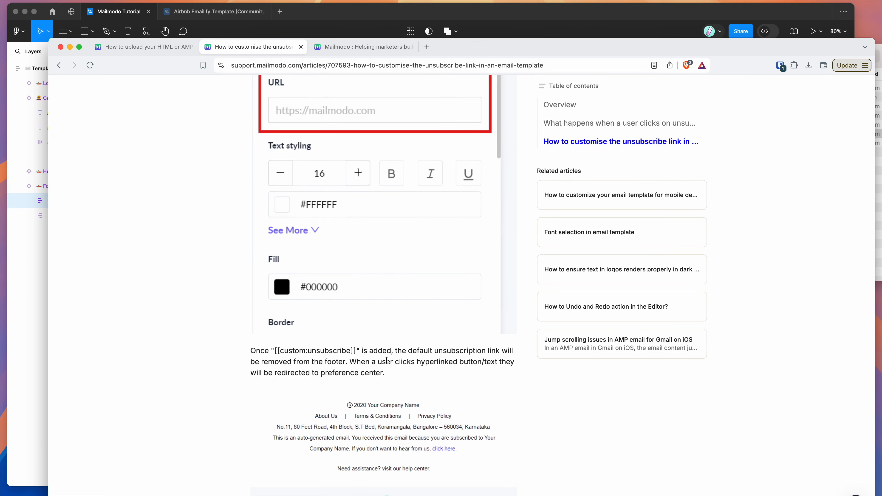
scroll(386, 362, "up", 12)
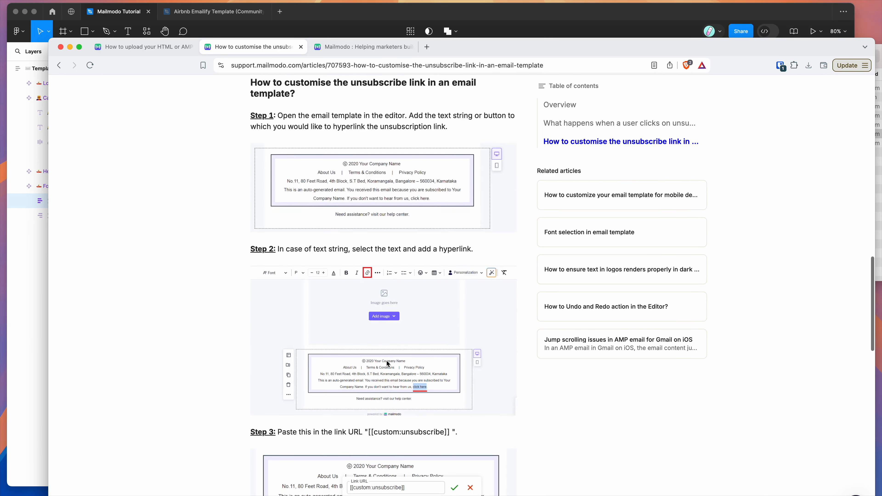
scroll(386, 363, "up", 4)
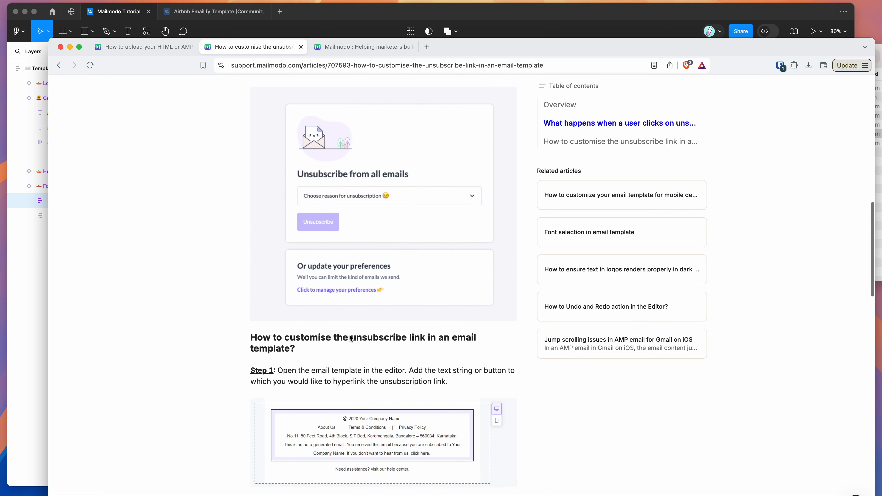
scroll(350, 336, "up", 7)
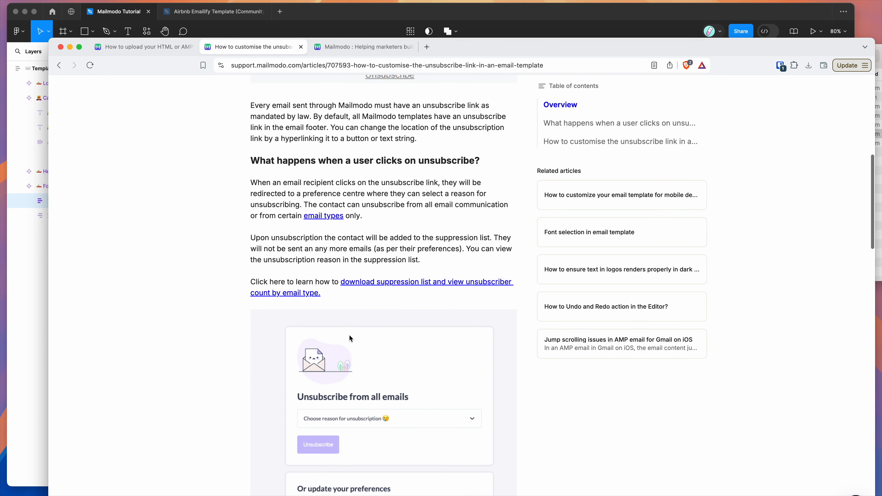
scroll(376, 217, "up", 5)
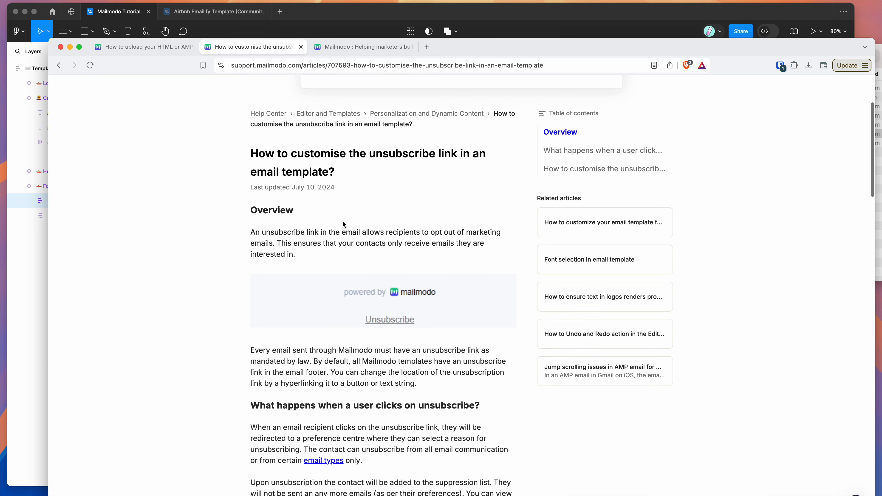
scroll(242, 211, "up", 3)
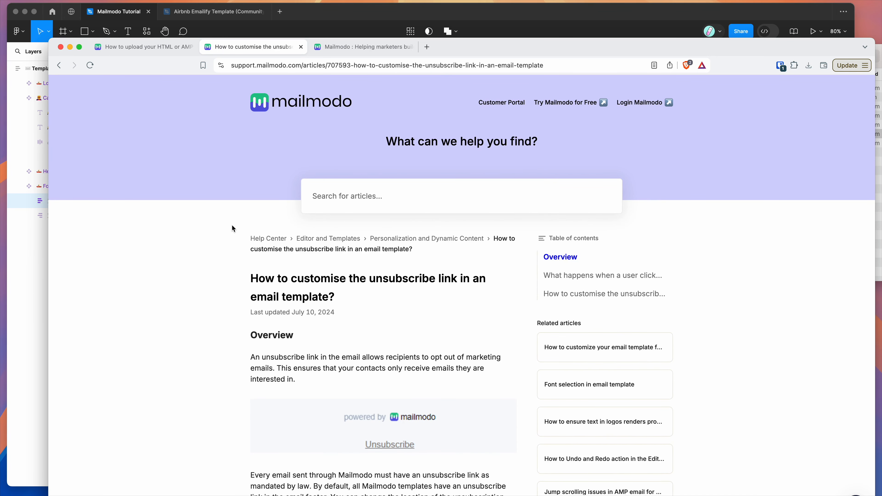
- Go back to Mailmodo's campaign review and look over the HTML template preview from the footer up to the campaign details
left_click(359, 47)
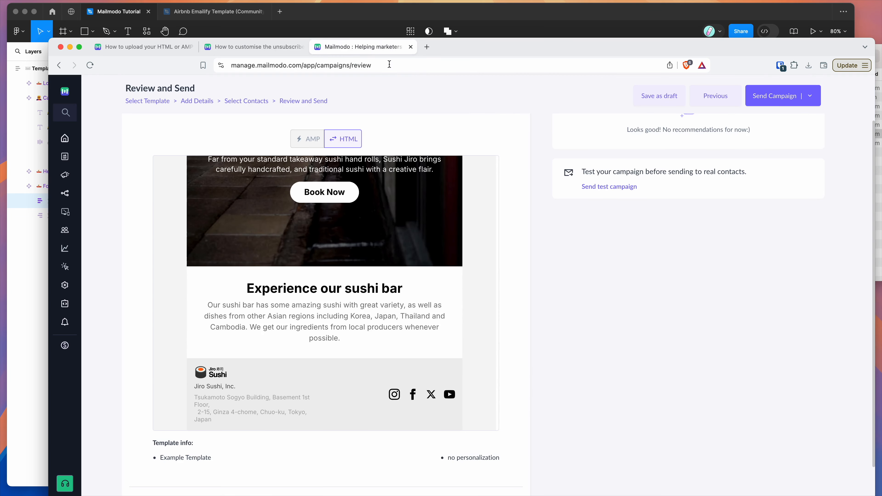
scroll(401, 236, "up", 2)
scroll(400, 234, "up", 5)
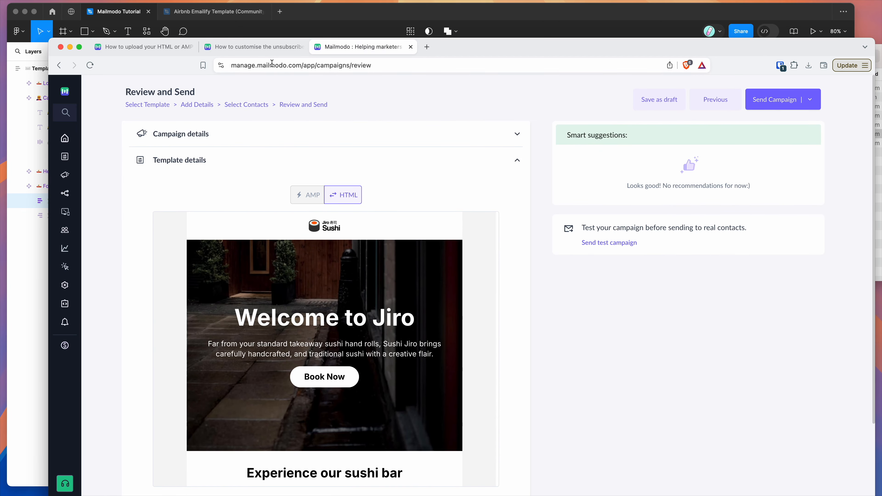
- Revisit the Important section of the template upload article and switch back to the Figma email design
left_click(258, 48)
left_click(152, 49)
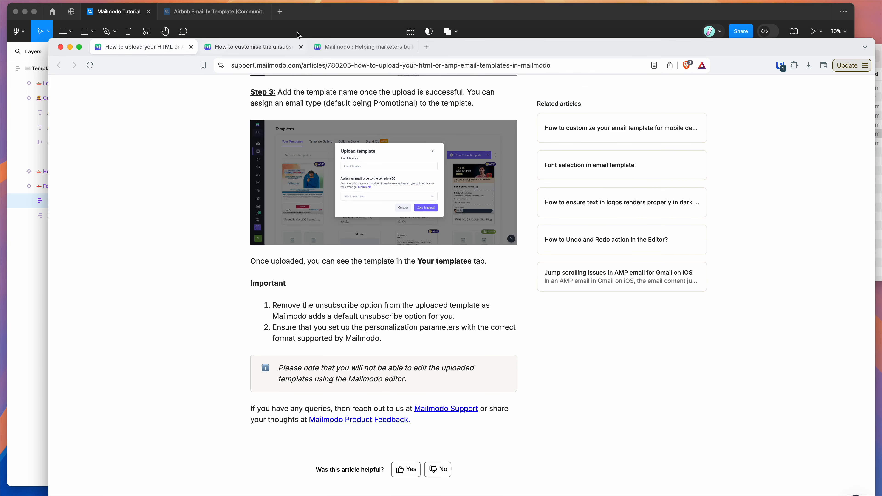
left_click(371, 16)
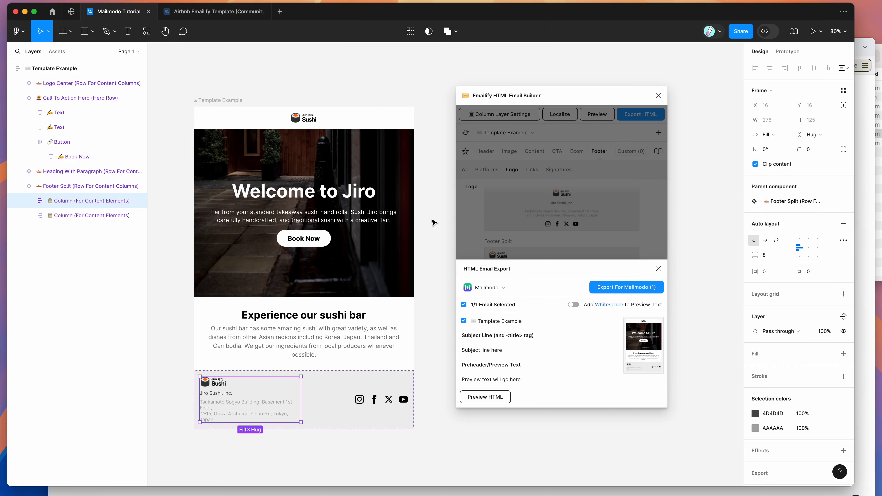